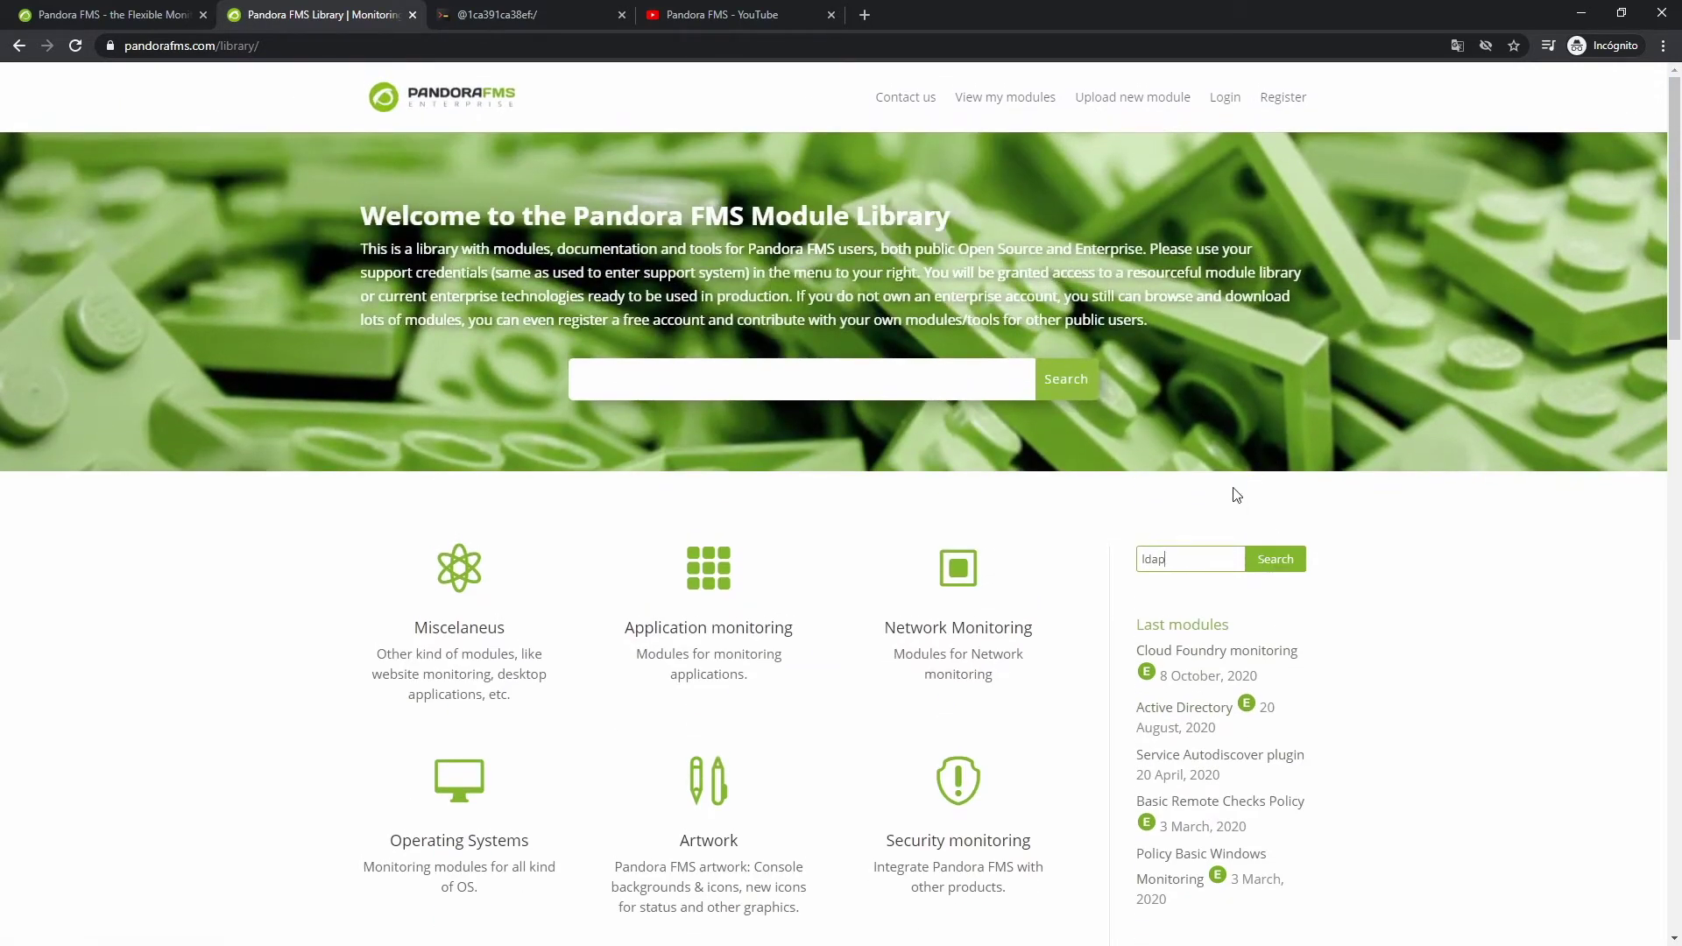
# Step: Search the Pandora FMS module library for ldap
pyautogui.click(1276, 568)
# Step: Switch to the Pandora FMS YouTube channel and browse its list of uploaded videos
pyautogui.click(695, 18)
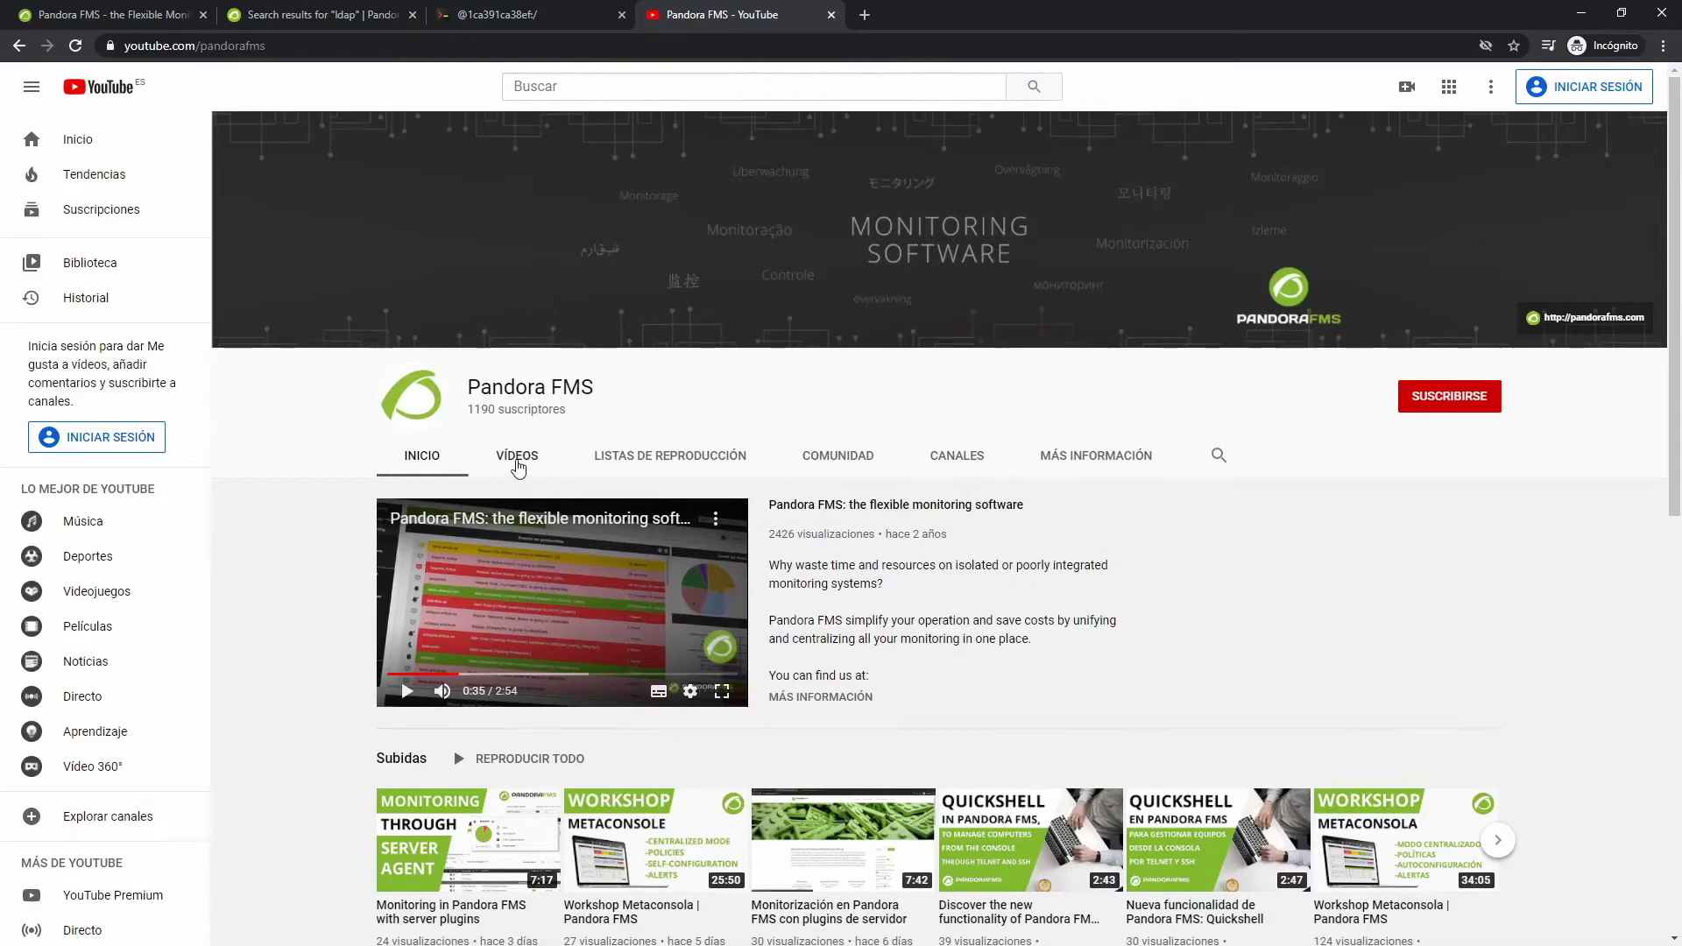
pyautogui.click(517, 460)
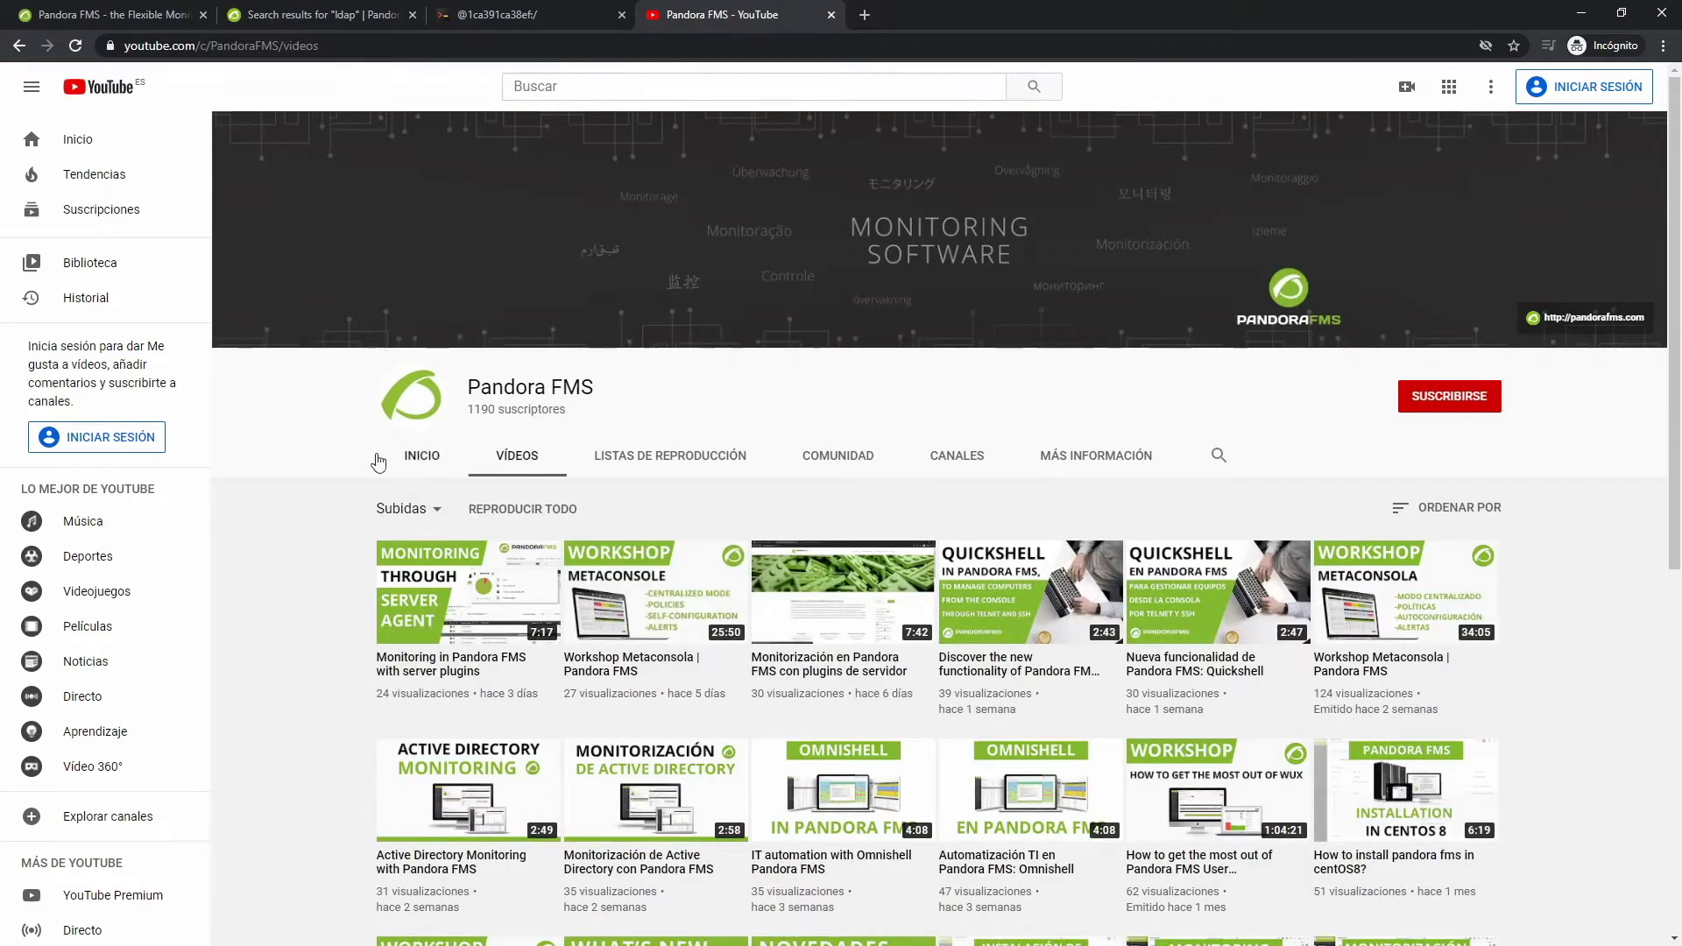
pyautogui.scroll(-3, 431, 449)
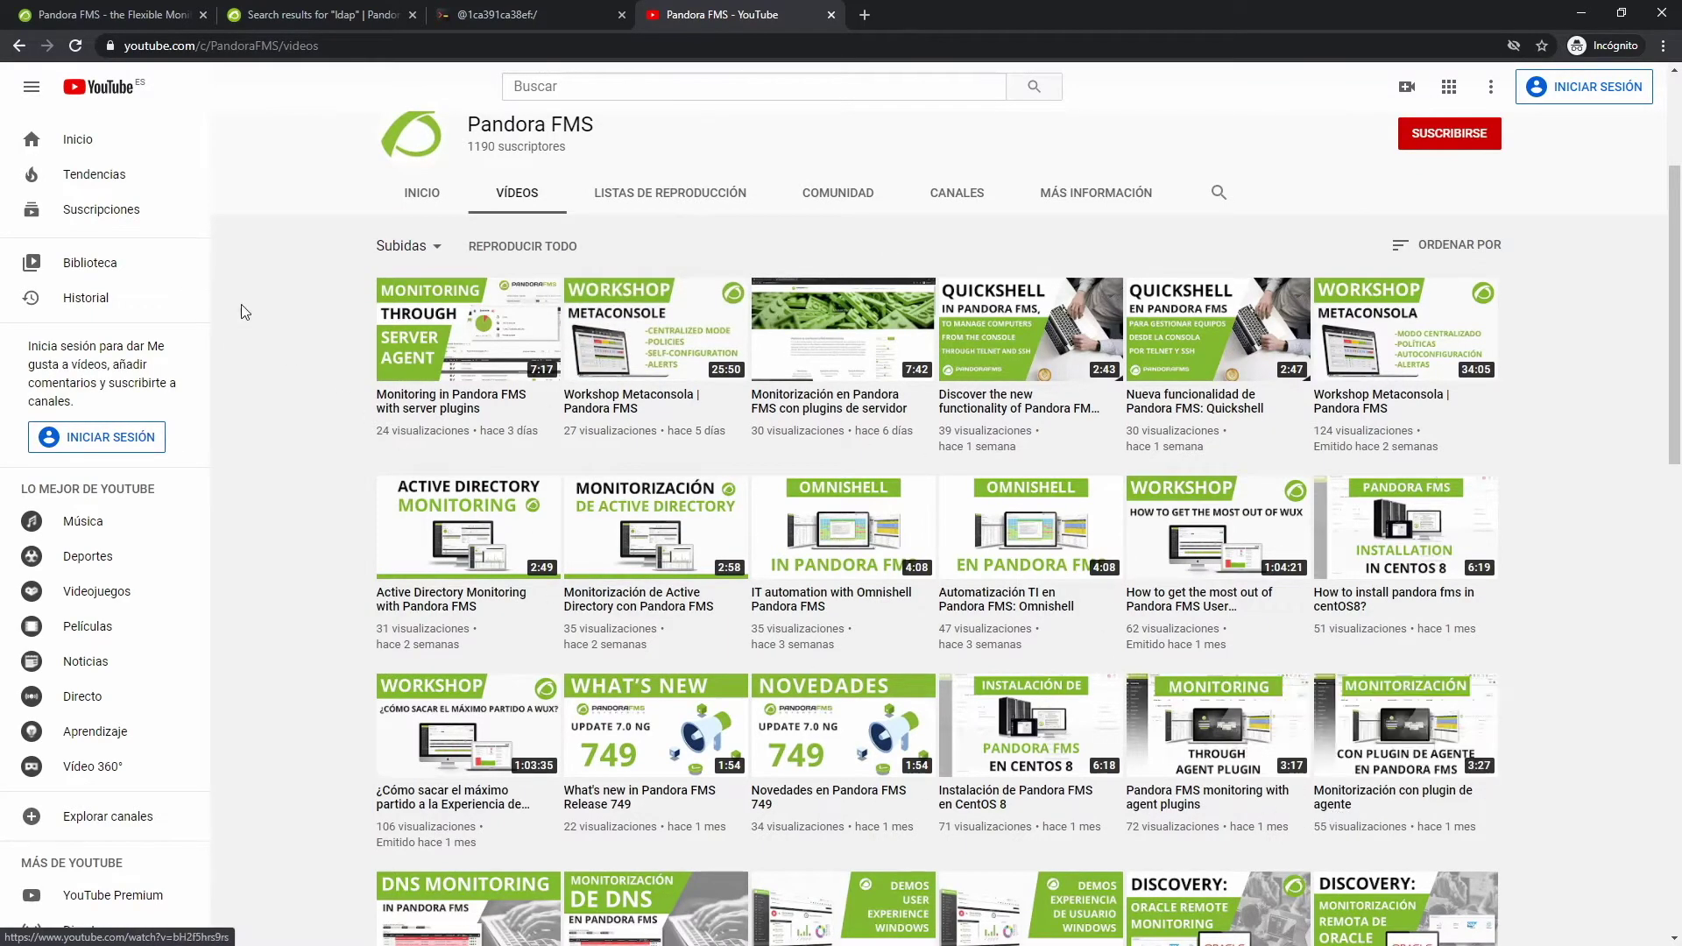
pyautogui.scroll(3, 242, 316)
# Step: Return to the module library results and review the descriptions of LDAP Threads, LDAP Sessions and OpenLDAP Plugin
pyautogui.click(314, 14)
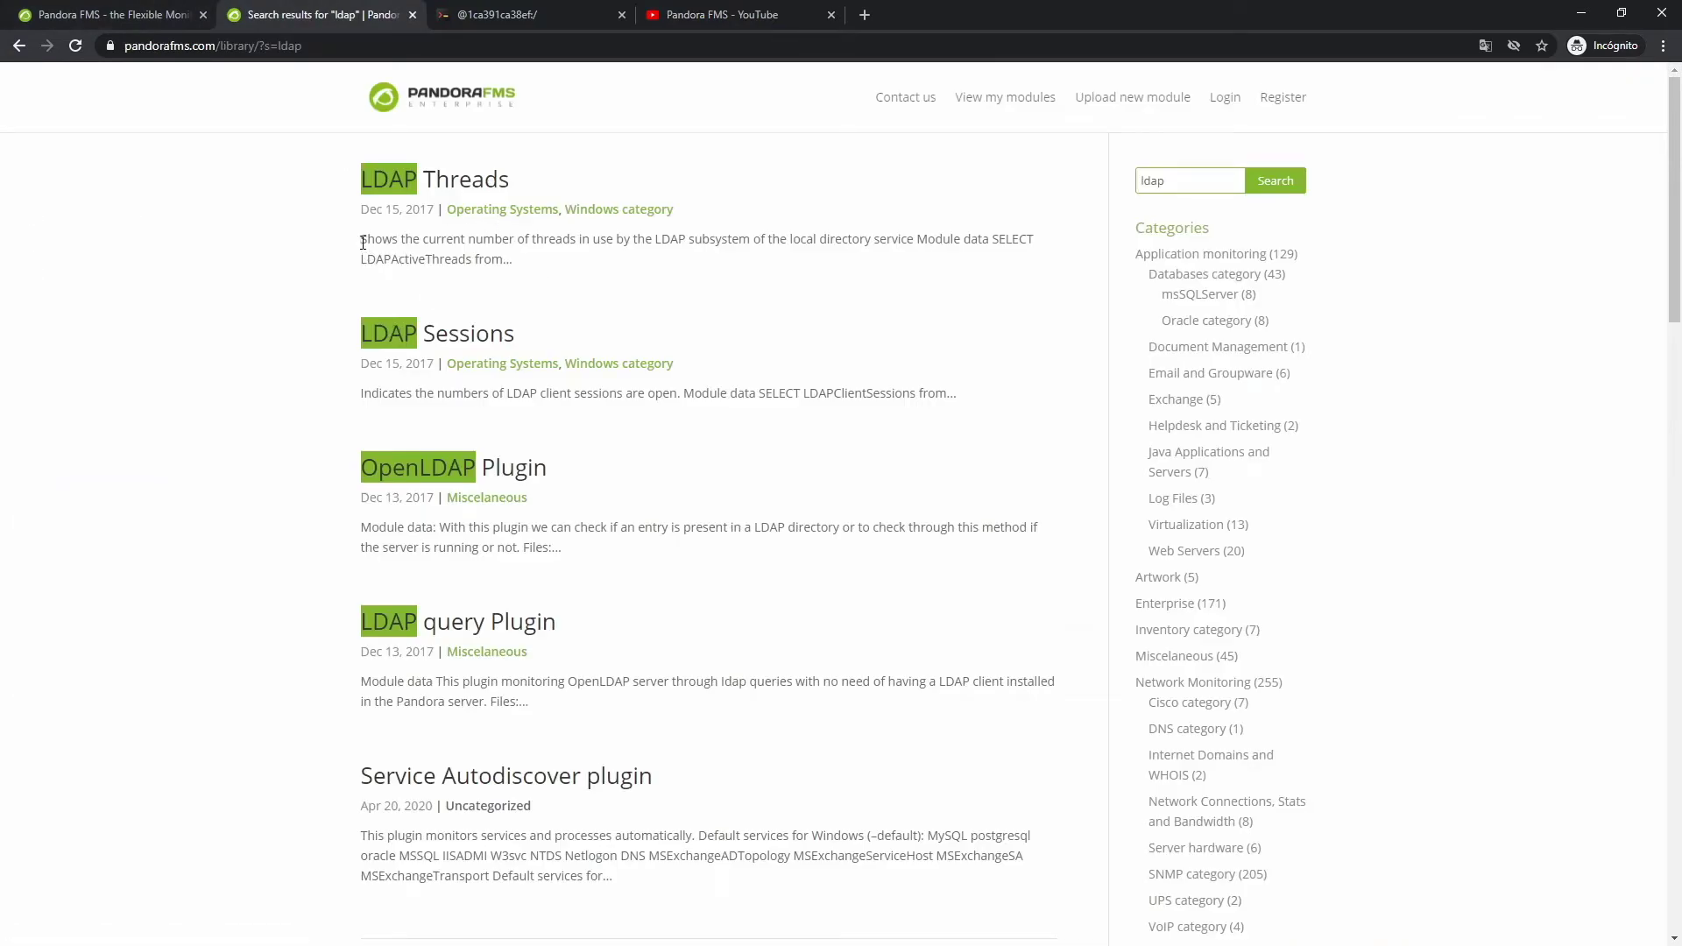
pyautogui.moveTo(360, 243); pyautogui.dragTo(525, 272)
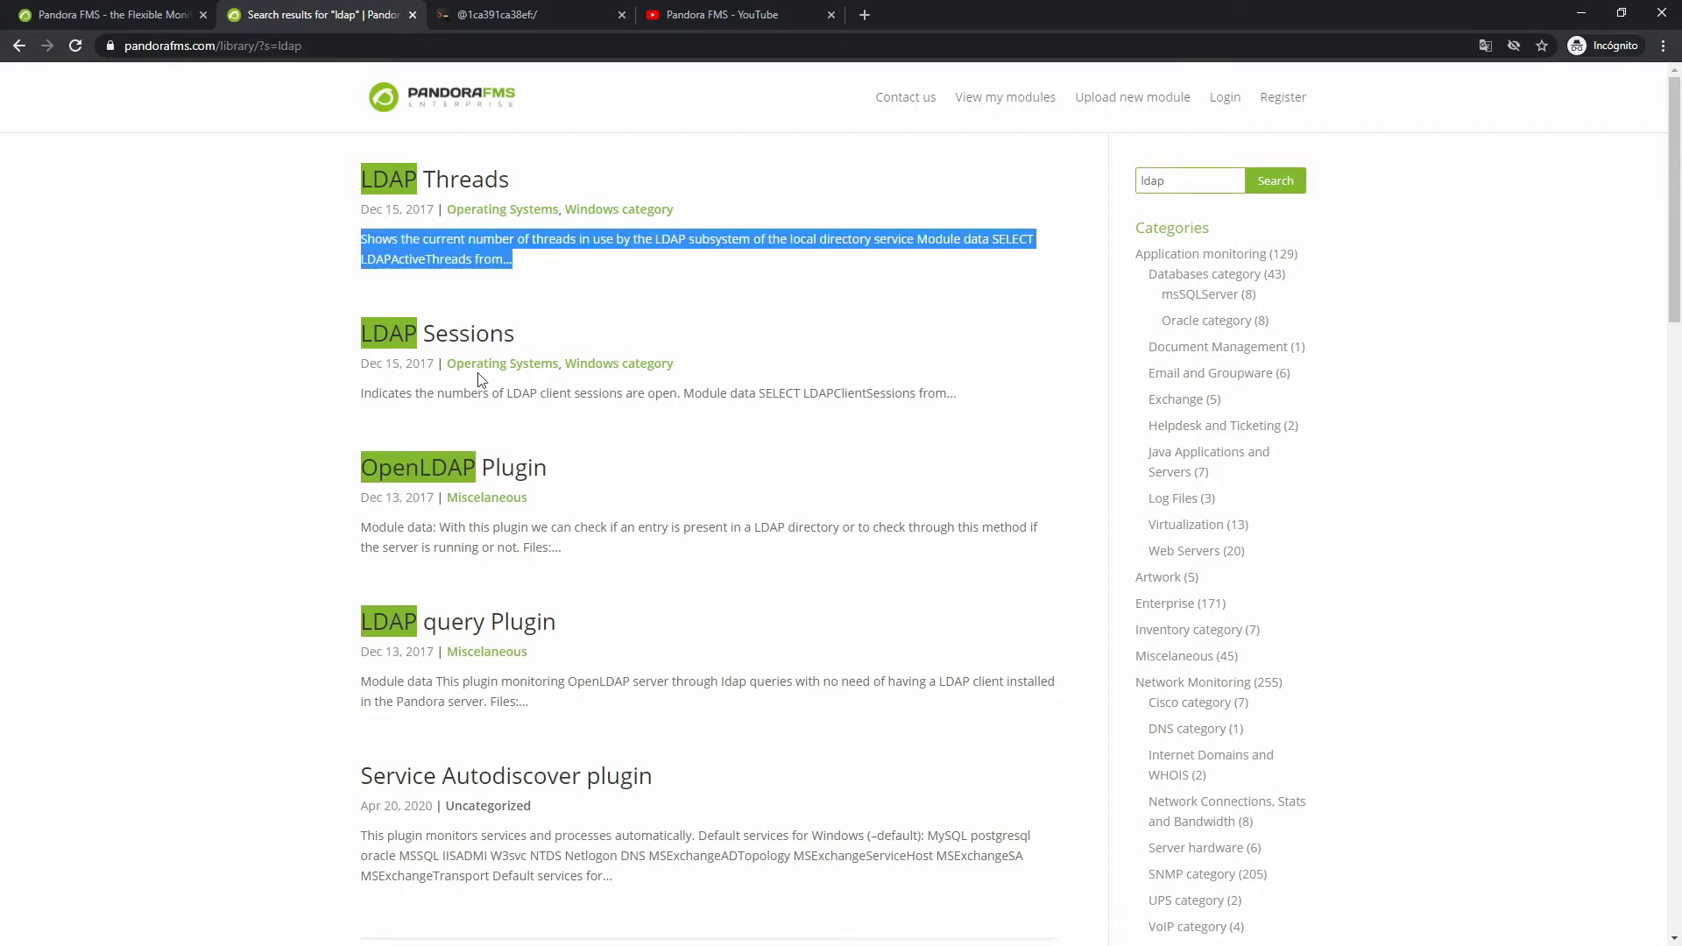
pyautogui.moveTo(360, 394); pyautogui.dragTo(670, 395)
pyautogui.moveTo(360, 527); pyautogui.dragTo(555, 543)
pyautogui.click(575, 555)
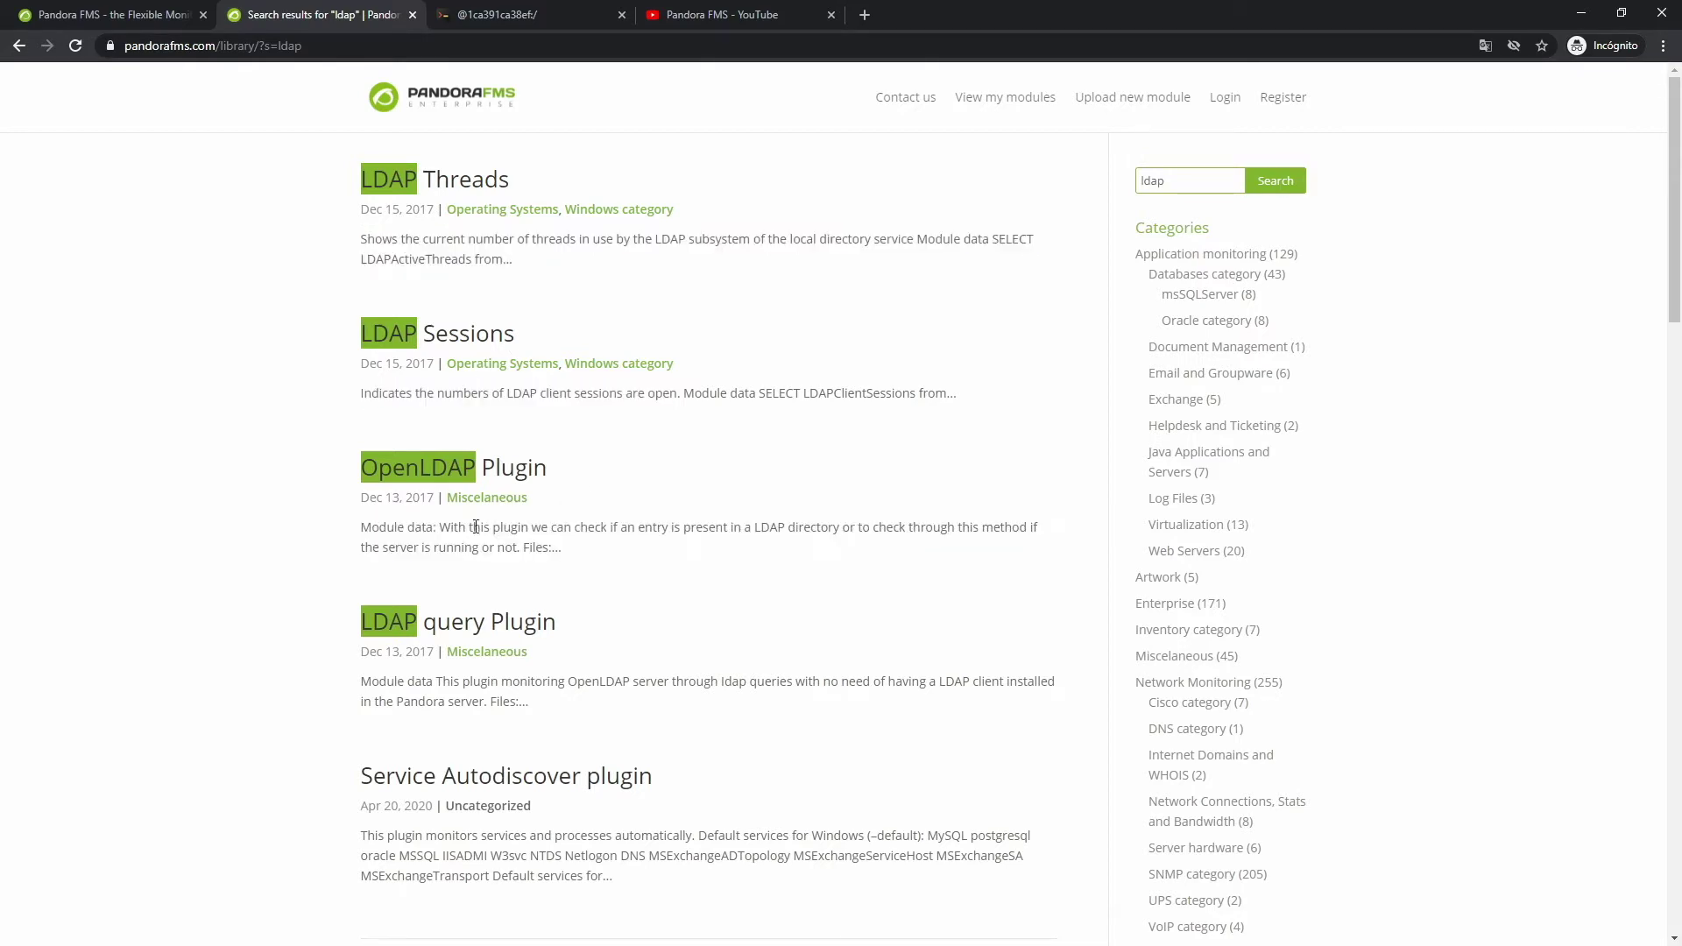
# Step: Open the OpenLDAP Plugin page and download plugin_LDAP_v1r1.zip
pyautogui.click(426, 470)
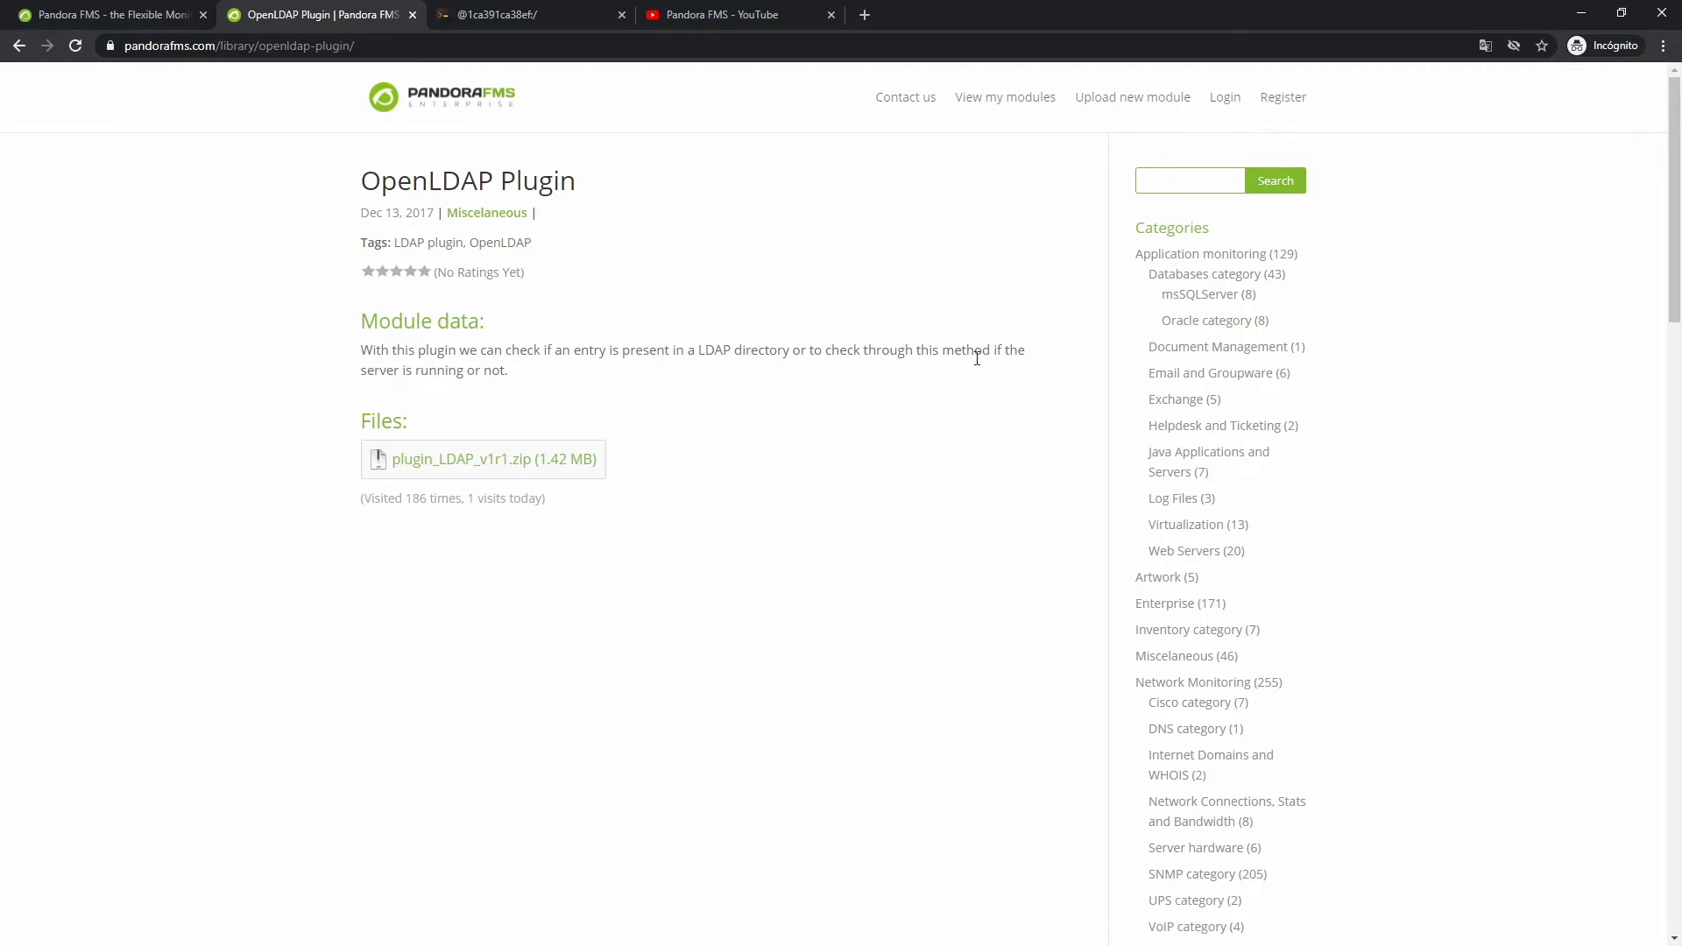
pyautogui.click(459, 458)
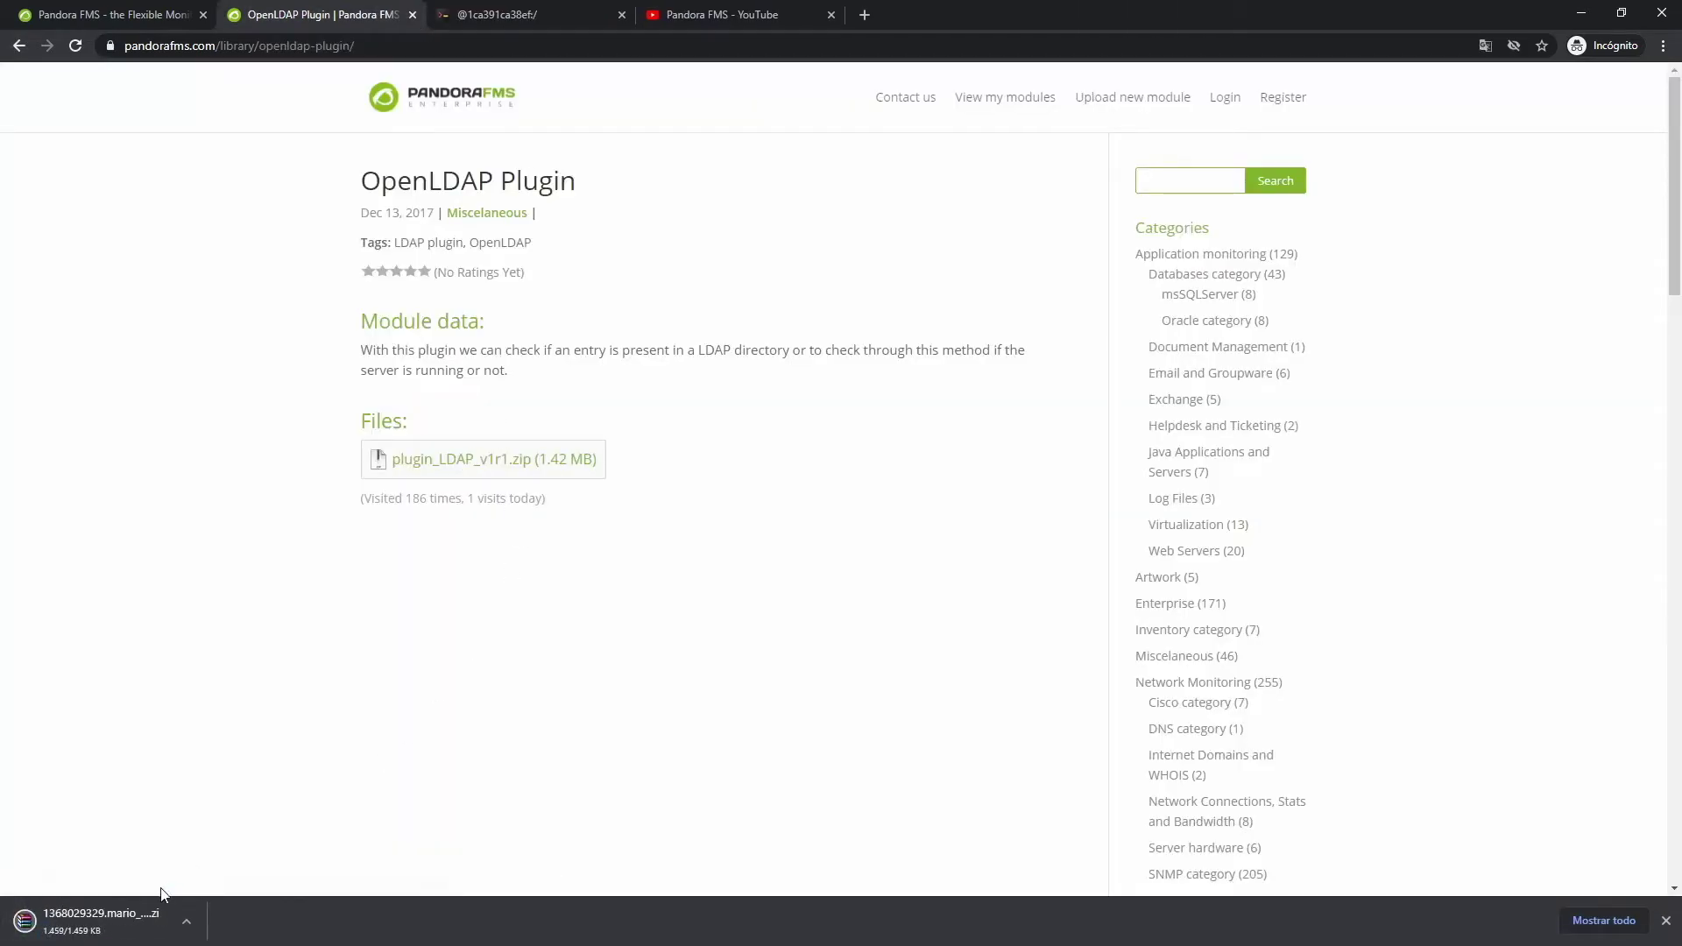
pyautogui.click(1663, 922)
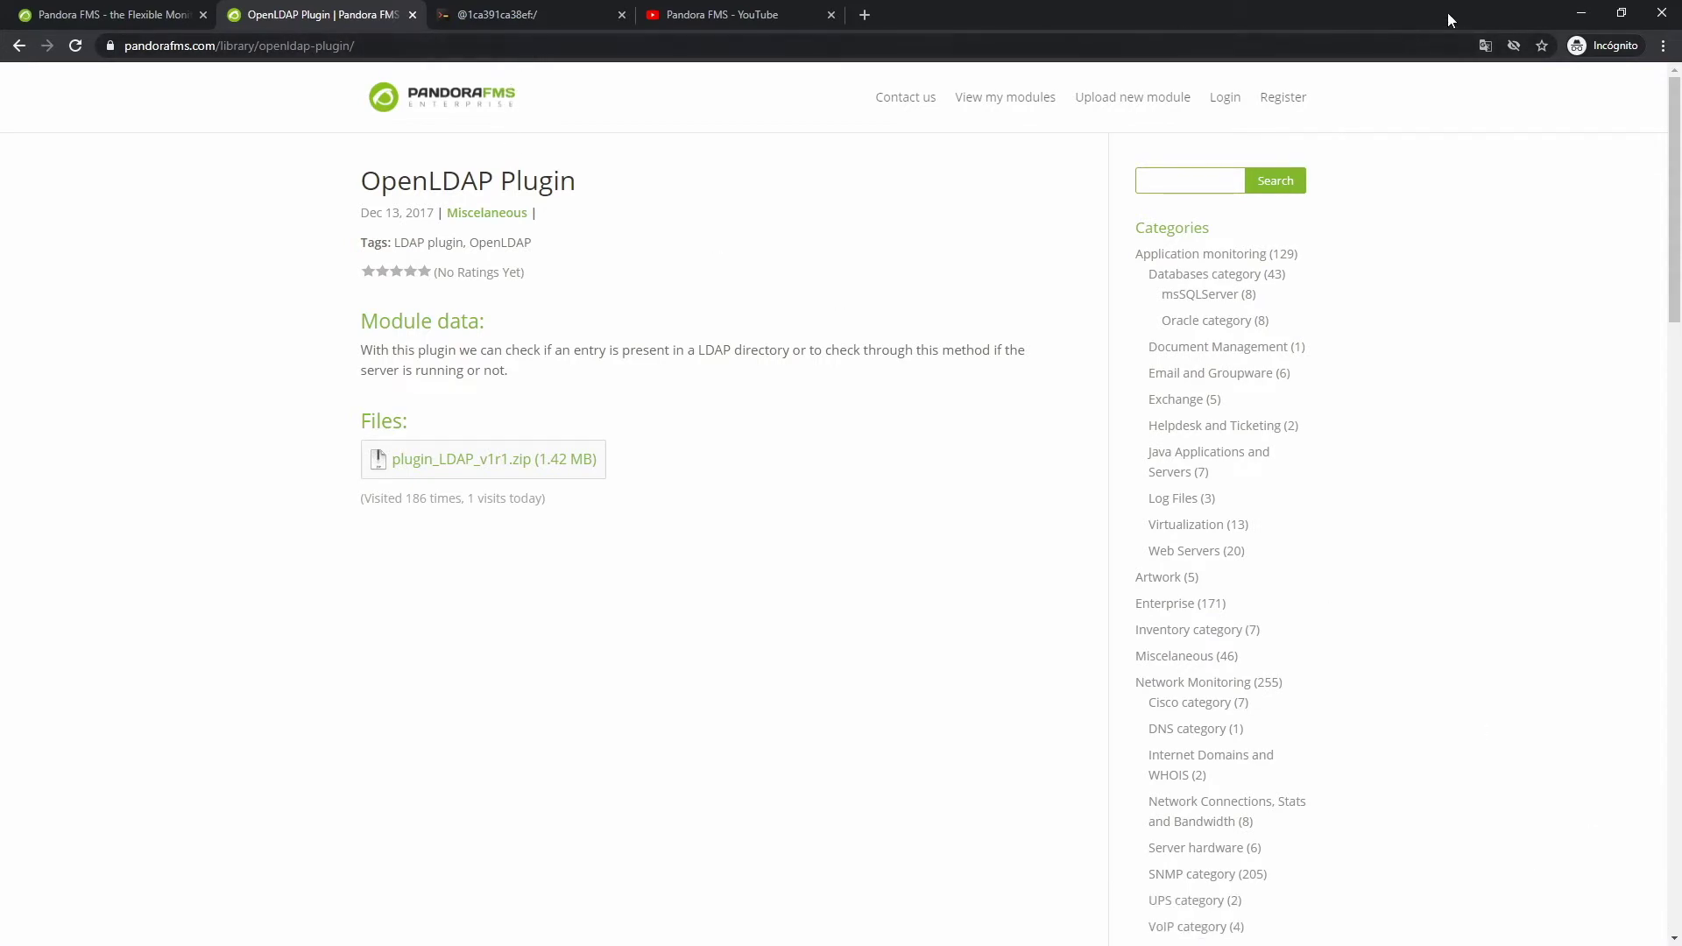
# Step: Open Plugin_LDAP_v1r1.zip from the desktop and open the English and Spanish administrator manuals it contains
pyautogui.click(1580, 18)
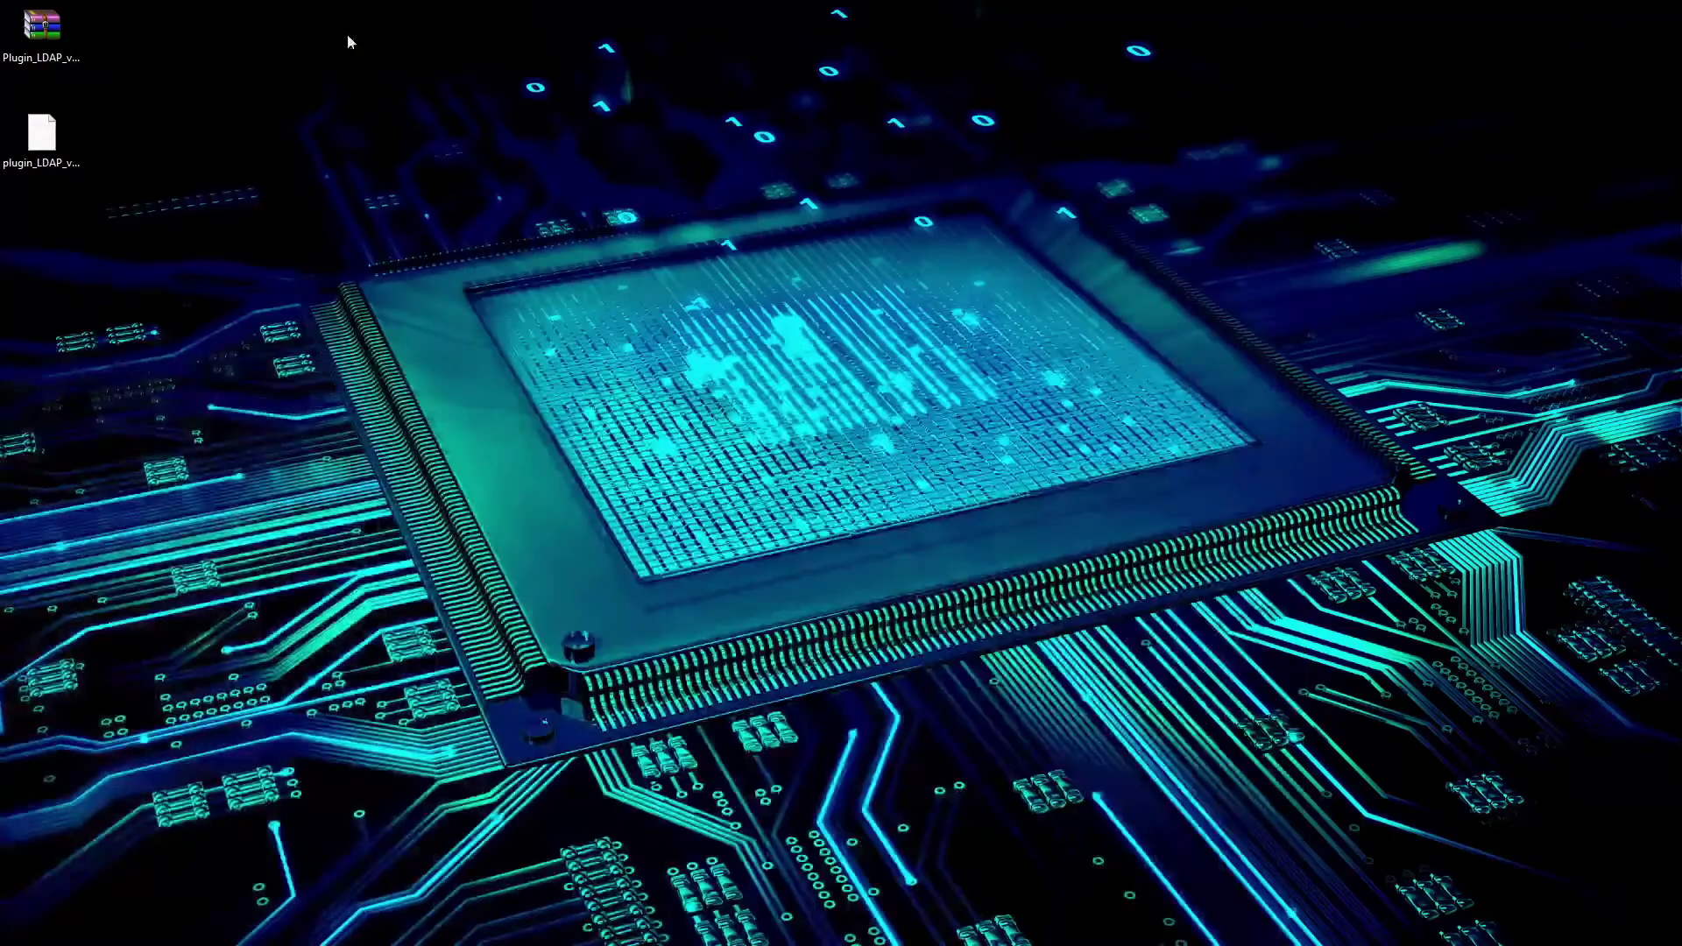
pyautogui.doubleClick(43, 48)
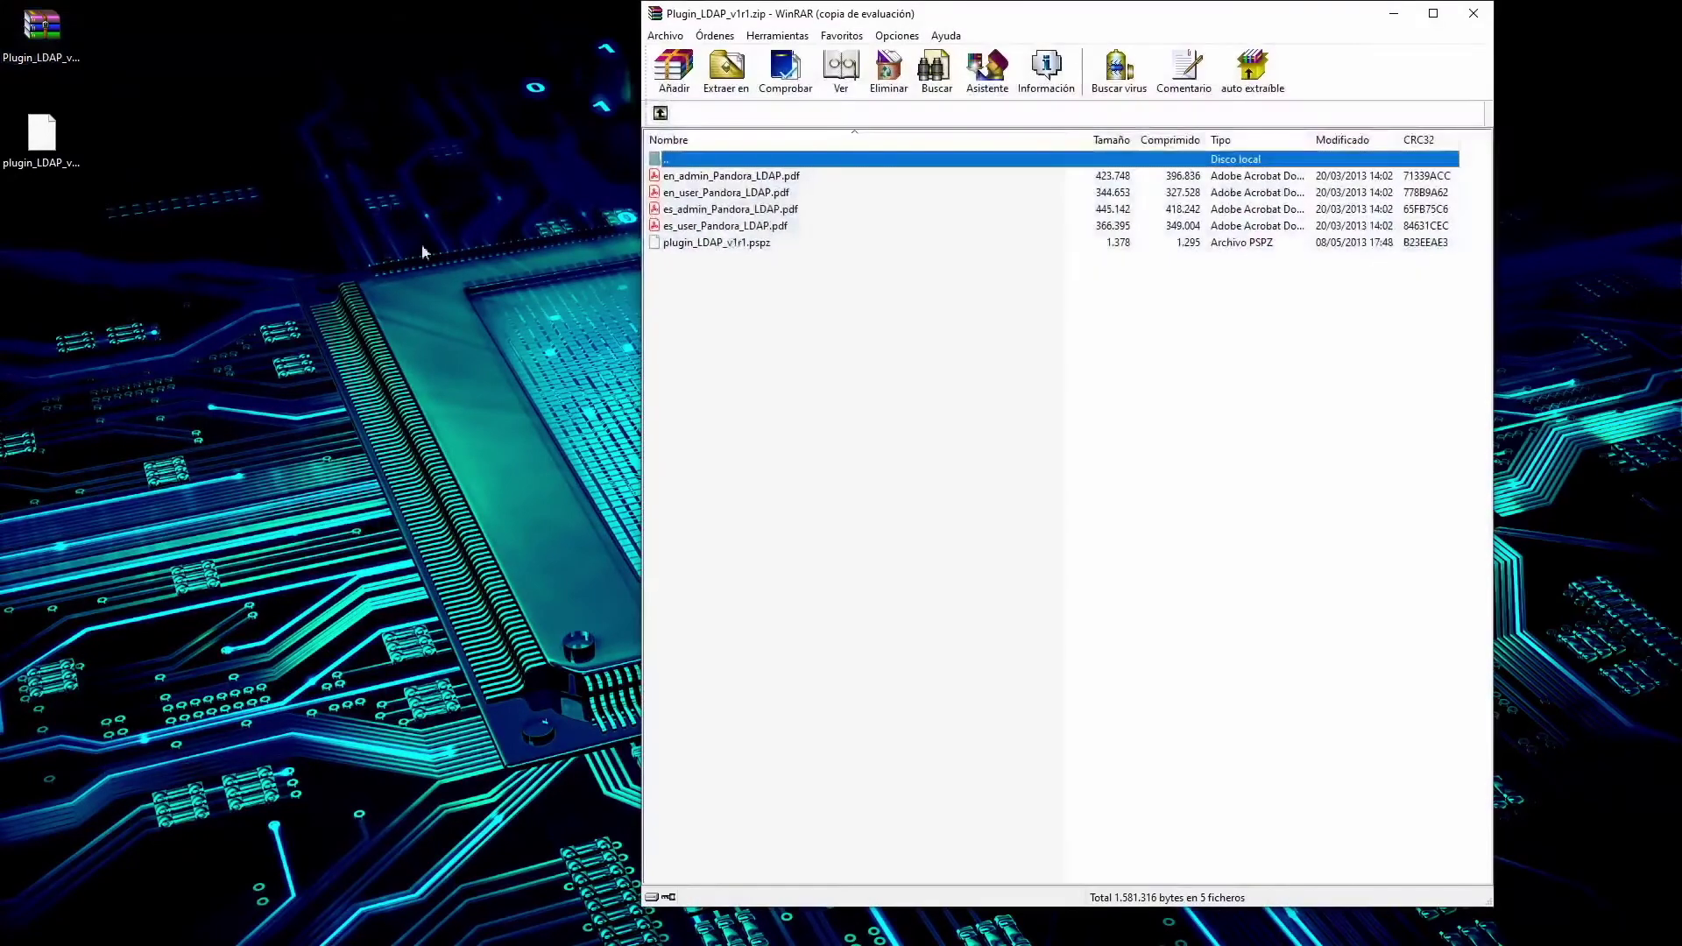
pyautogui.click(696, 179)
pyautogui.doubleClick(692, 216)
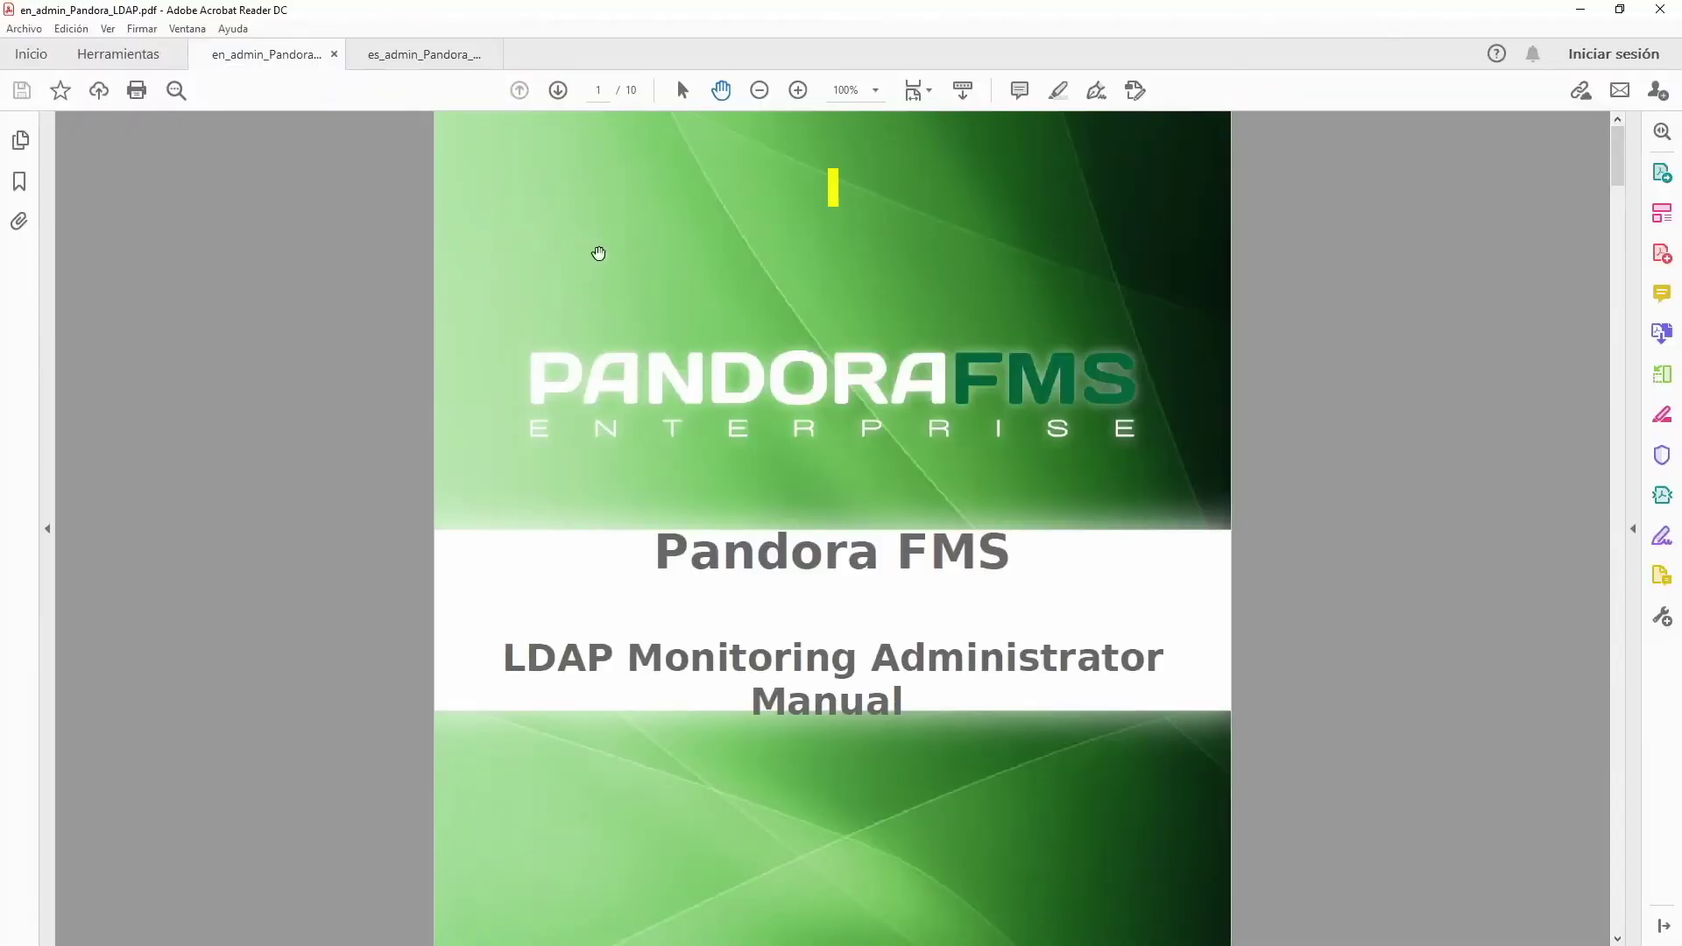
# Step: Read through the English LDAP administrator manual, covering its requirements, compatibility, installation and plugin parameters
pyautogui.click(557, 91)
pyautogui.click(557, 91)
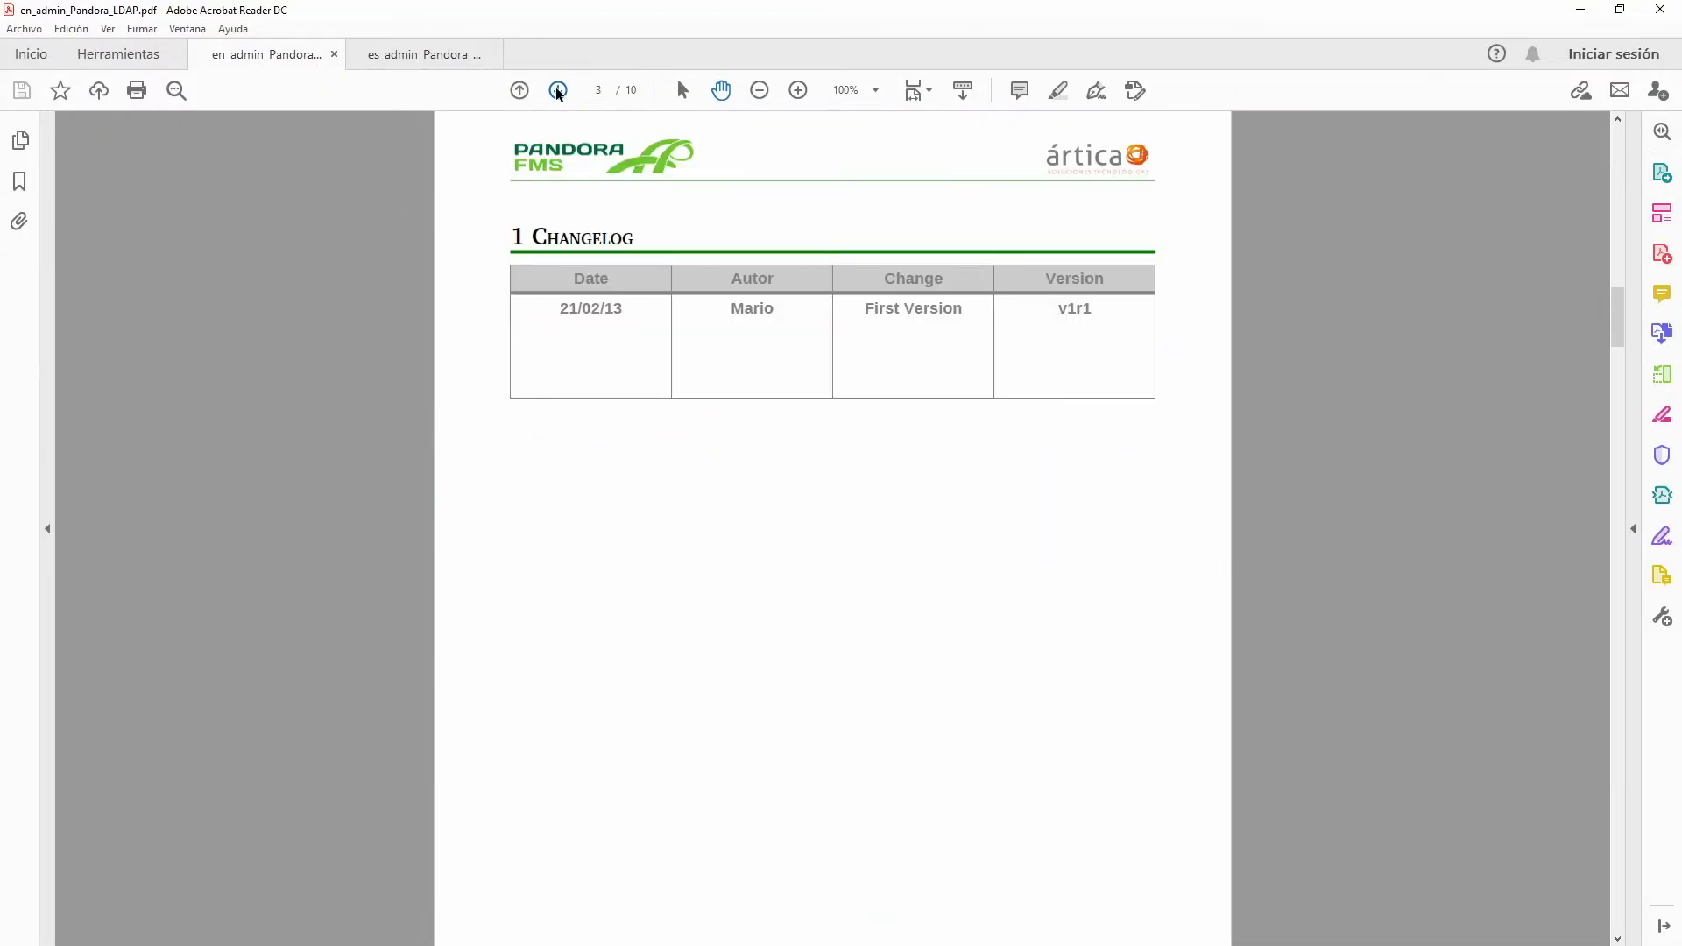
pyautogui.click(557, 91)
pyautogui.click(557, 91)
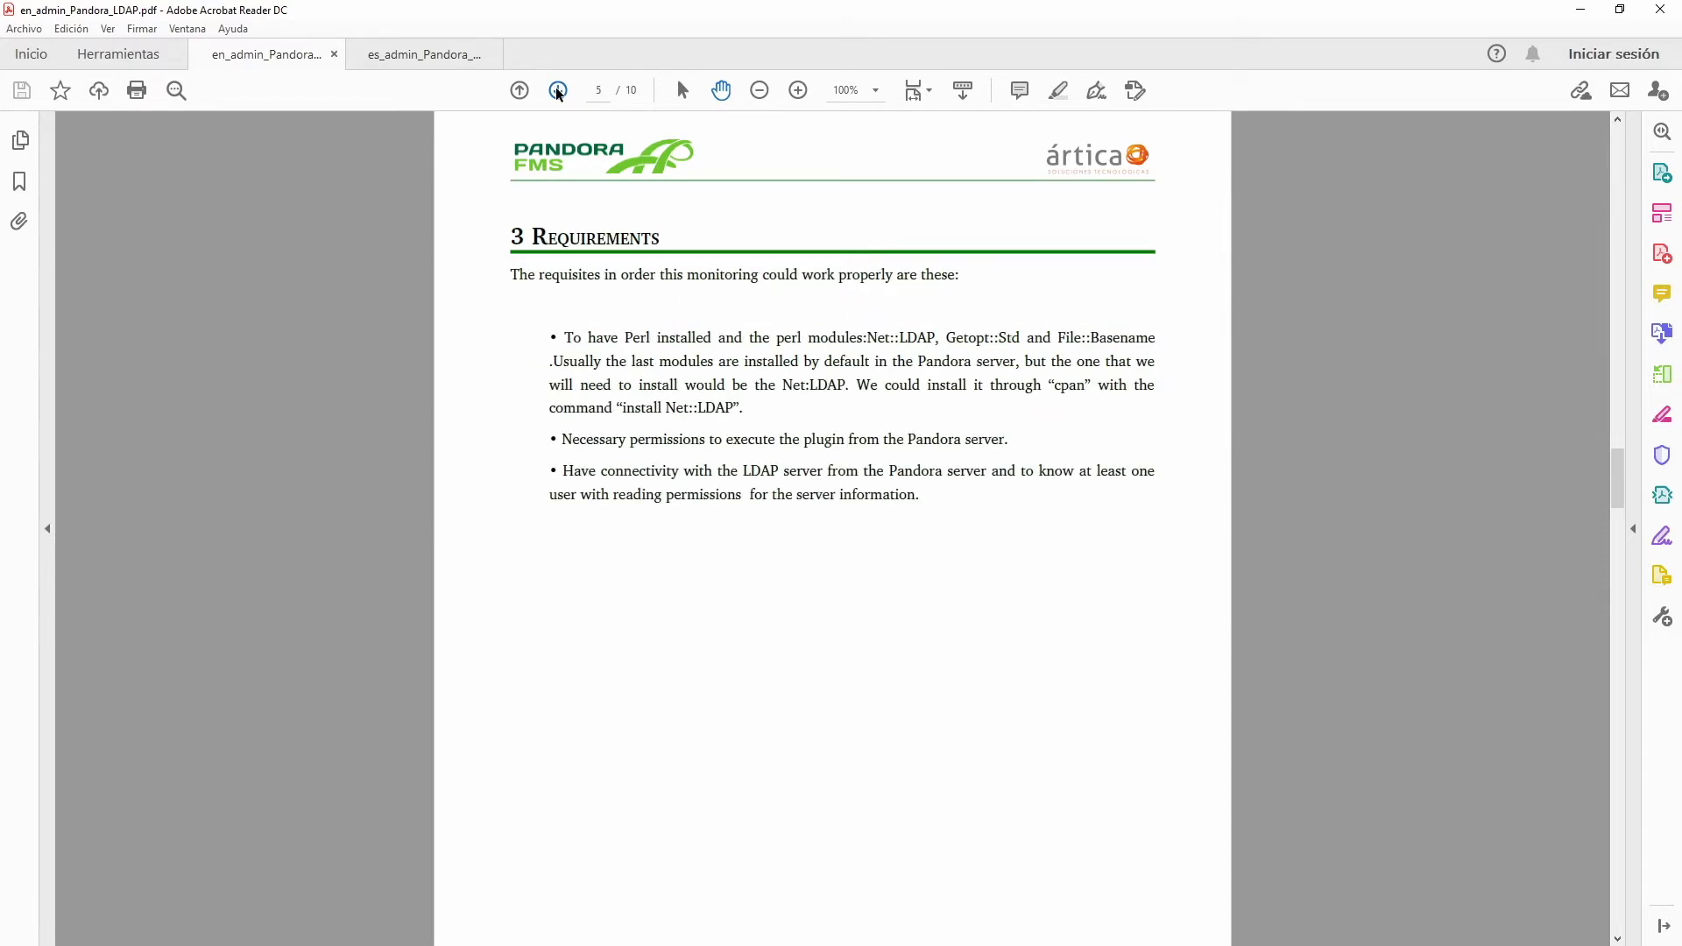
pyautogui.click(557, 92)
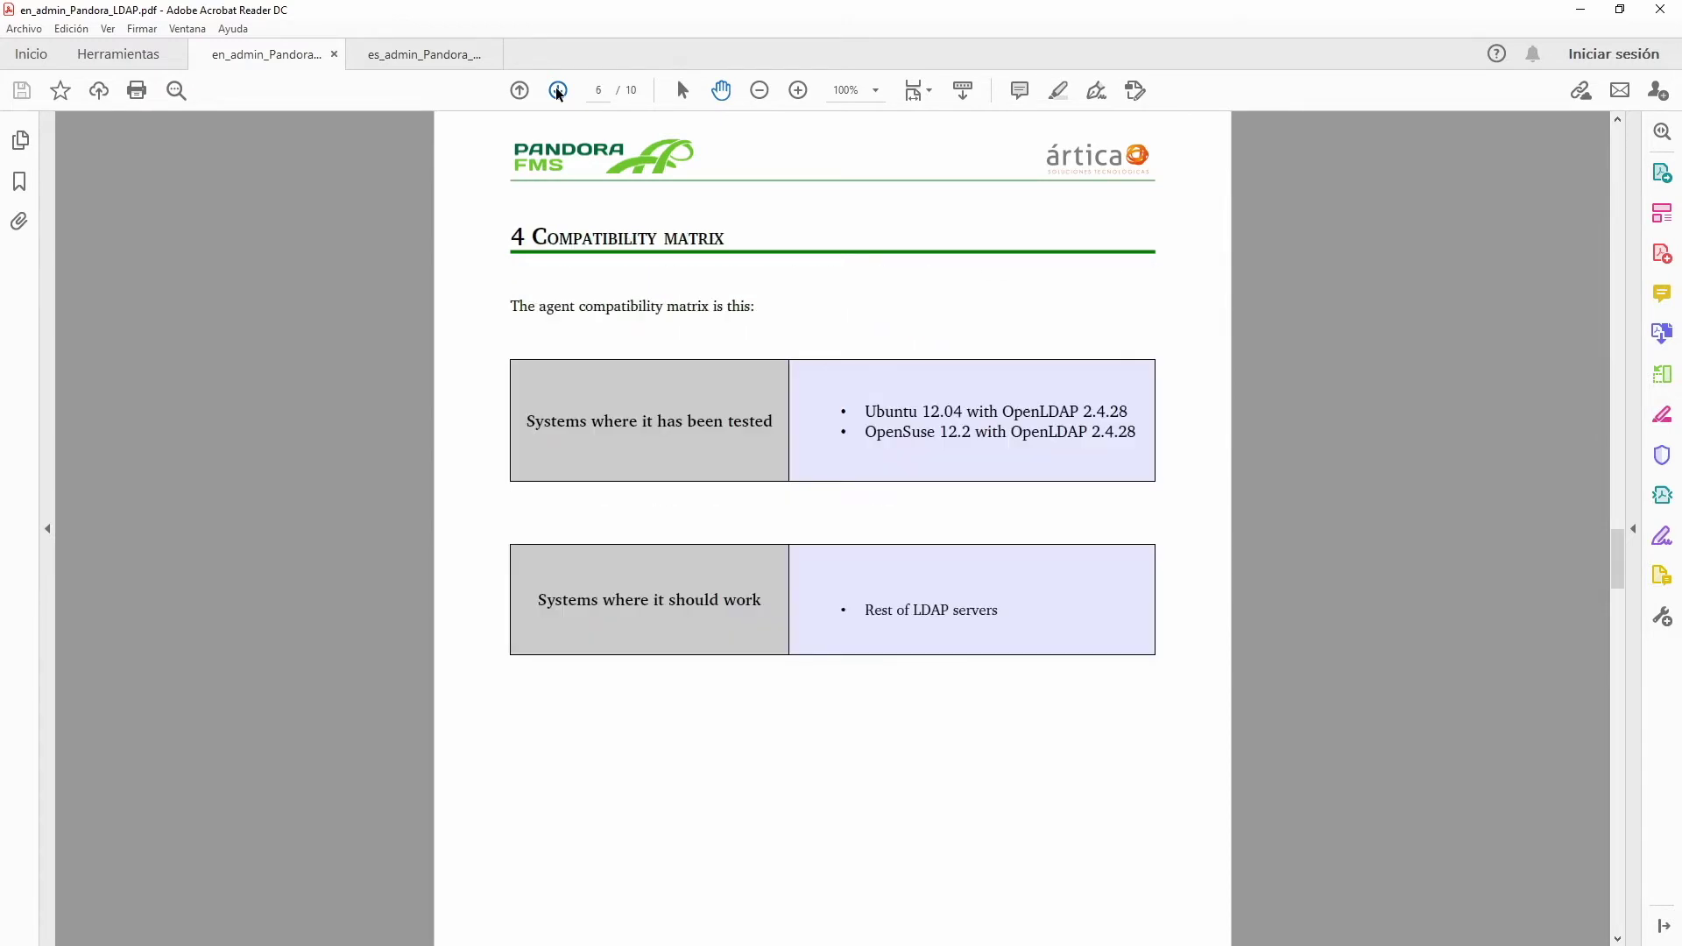
pyautogui.click(557, 92)
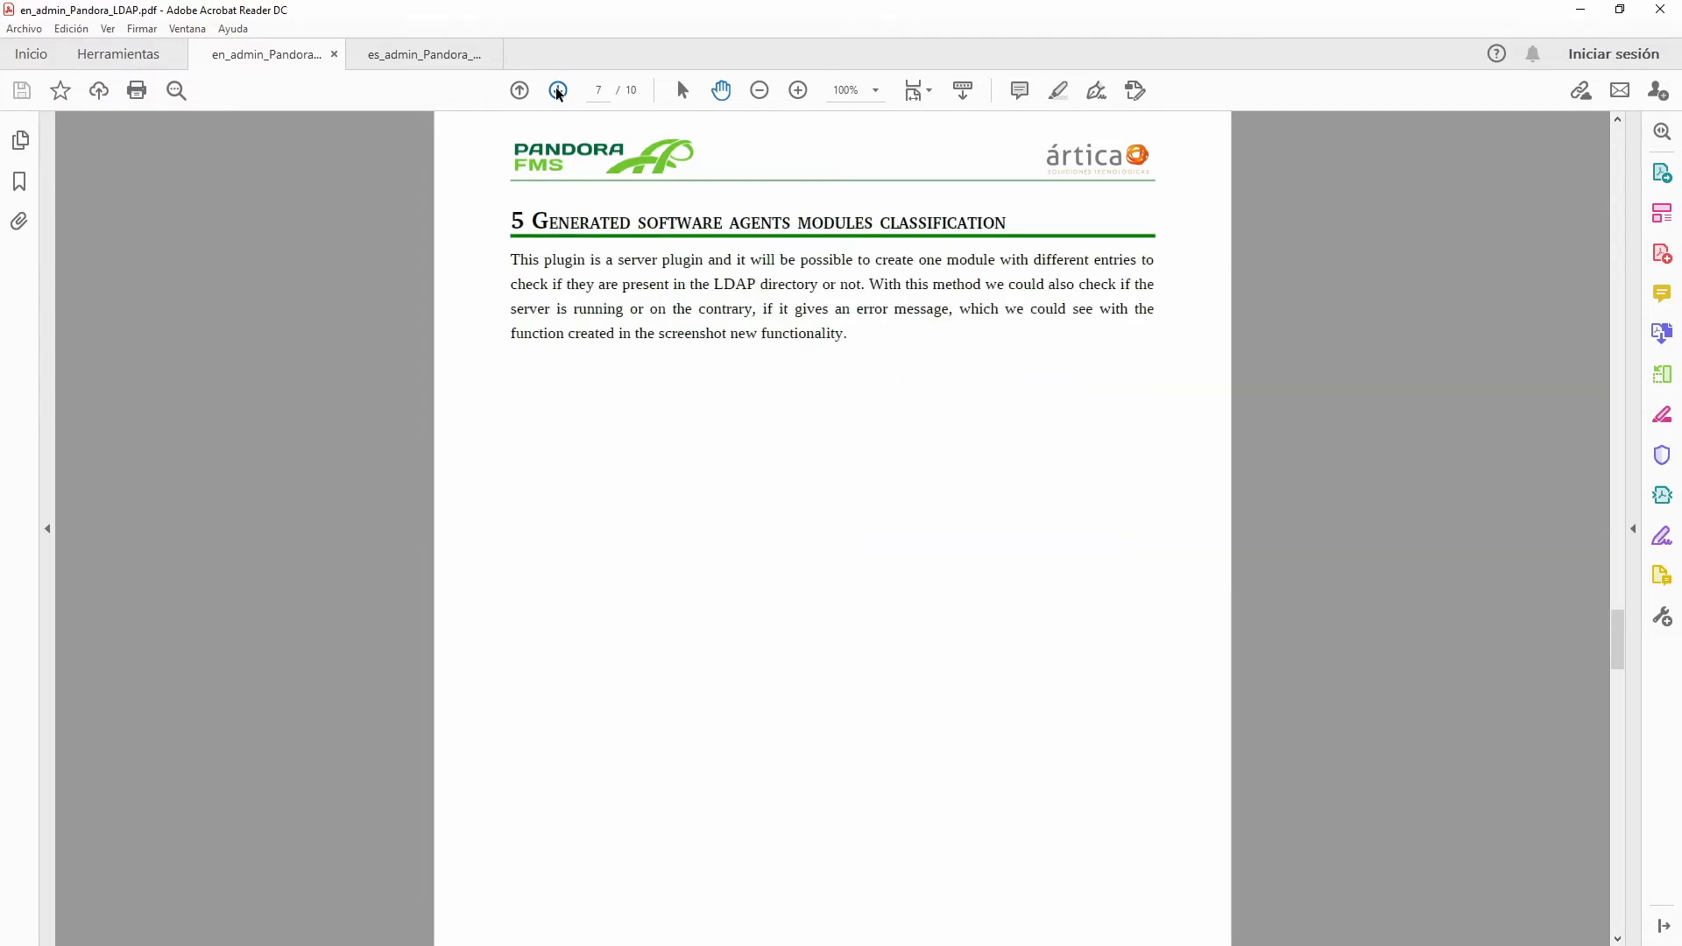
pyautogui.click(557, 91)
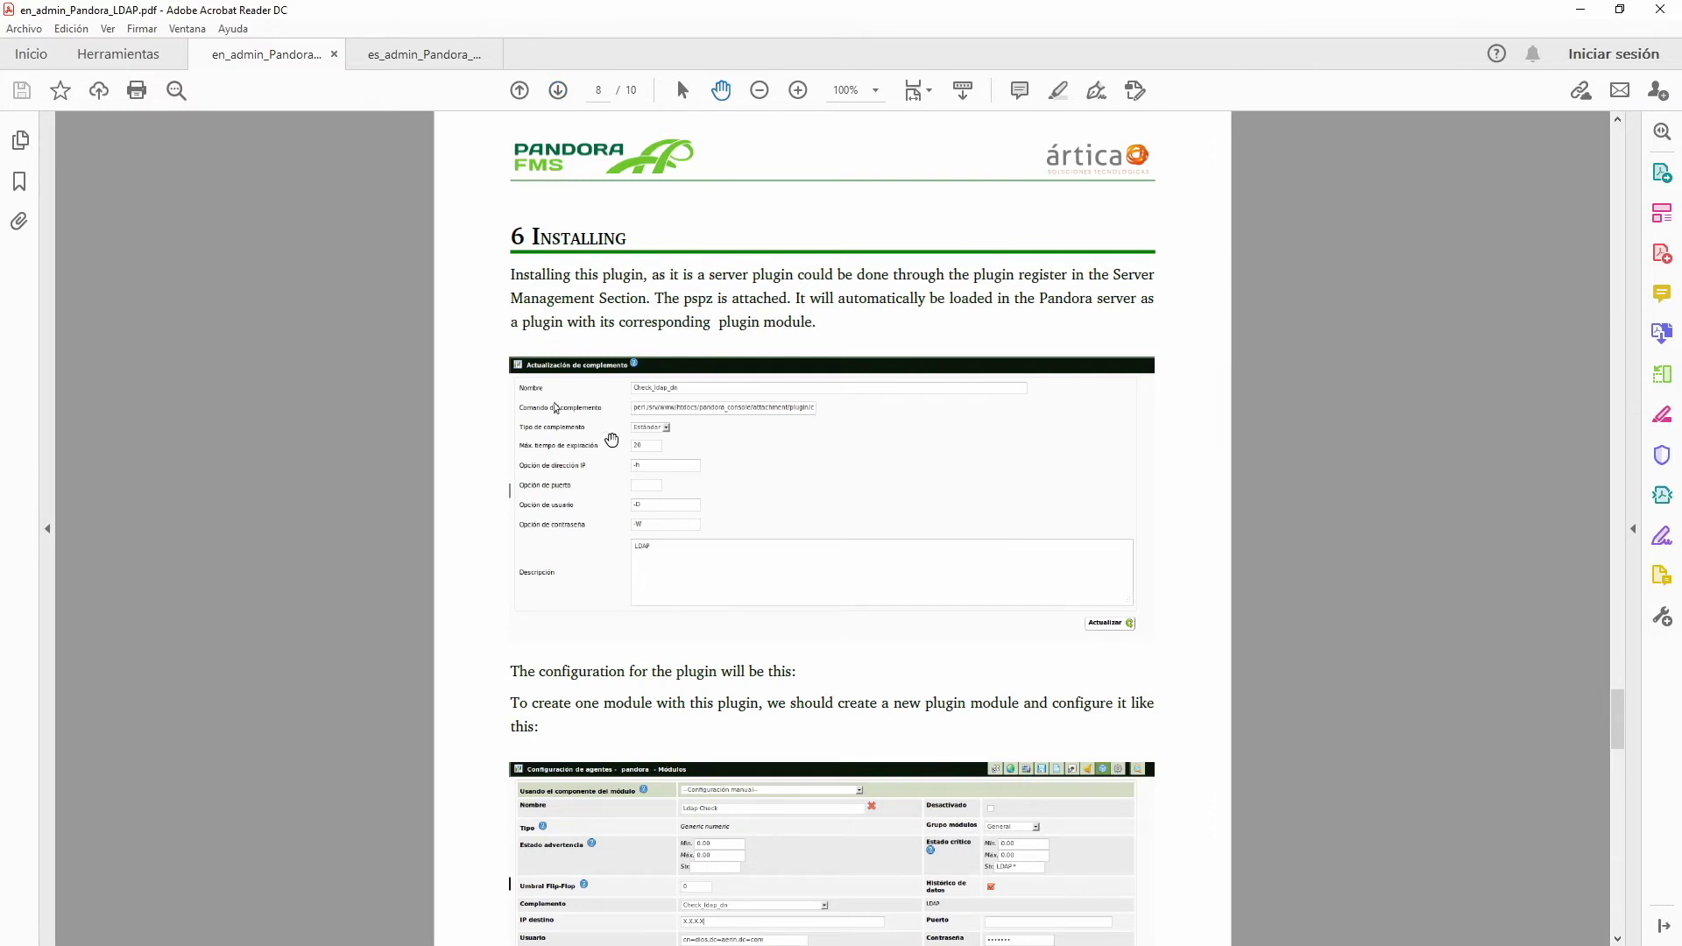
pyautogui.scroll(-10, 612, 439)
pyautogui.scroll(-10, 607, 445)
pyautogui.scroll(-8, 599, 288)
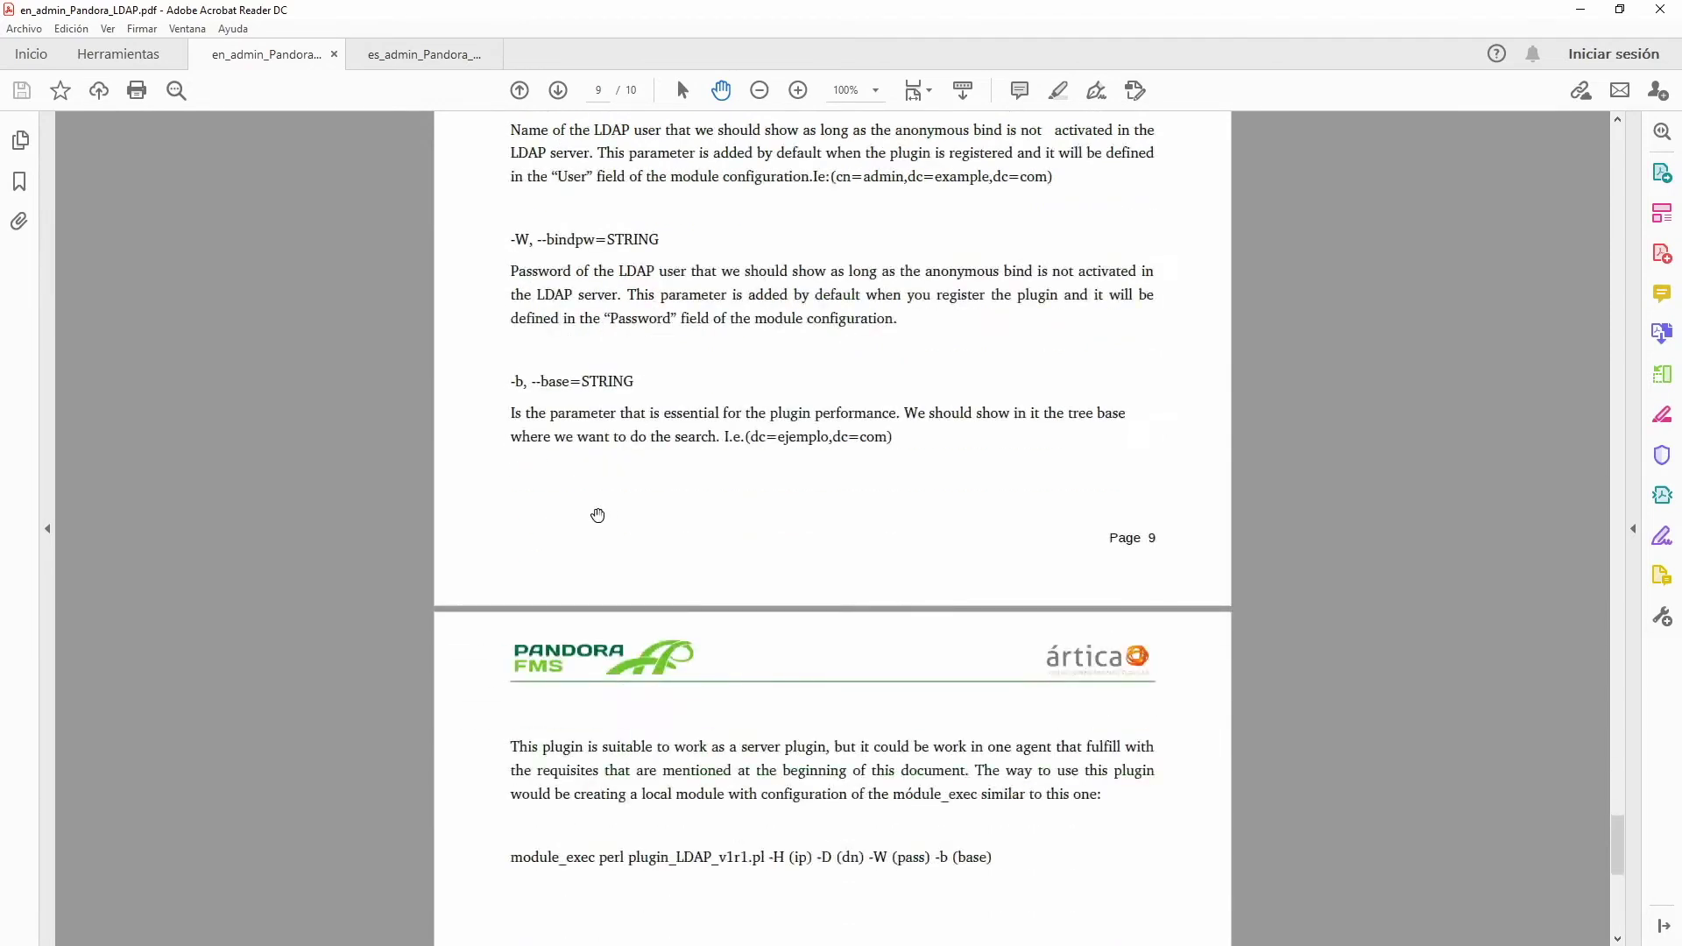
pyautogui.scroll(-3, 604, 516)
# Step: Page through the Spanish LDAP administrator manual es_admin_Pandora_LDAP.pdf up to its monitoring section
pyautogui.click(424, 51)
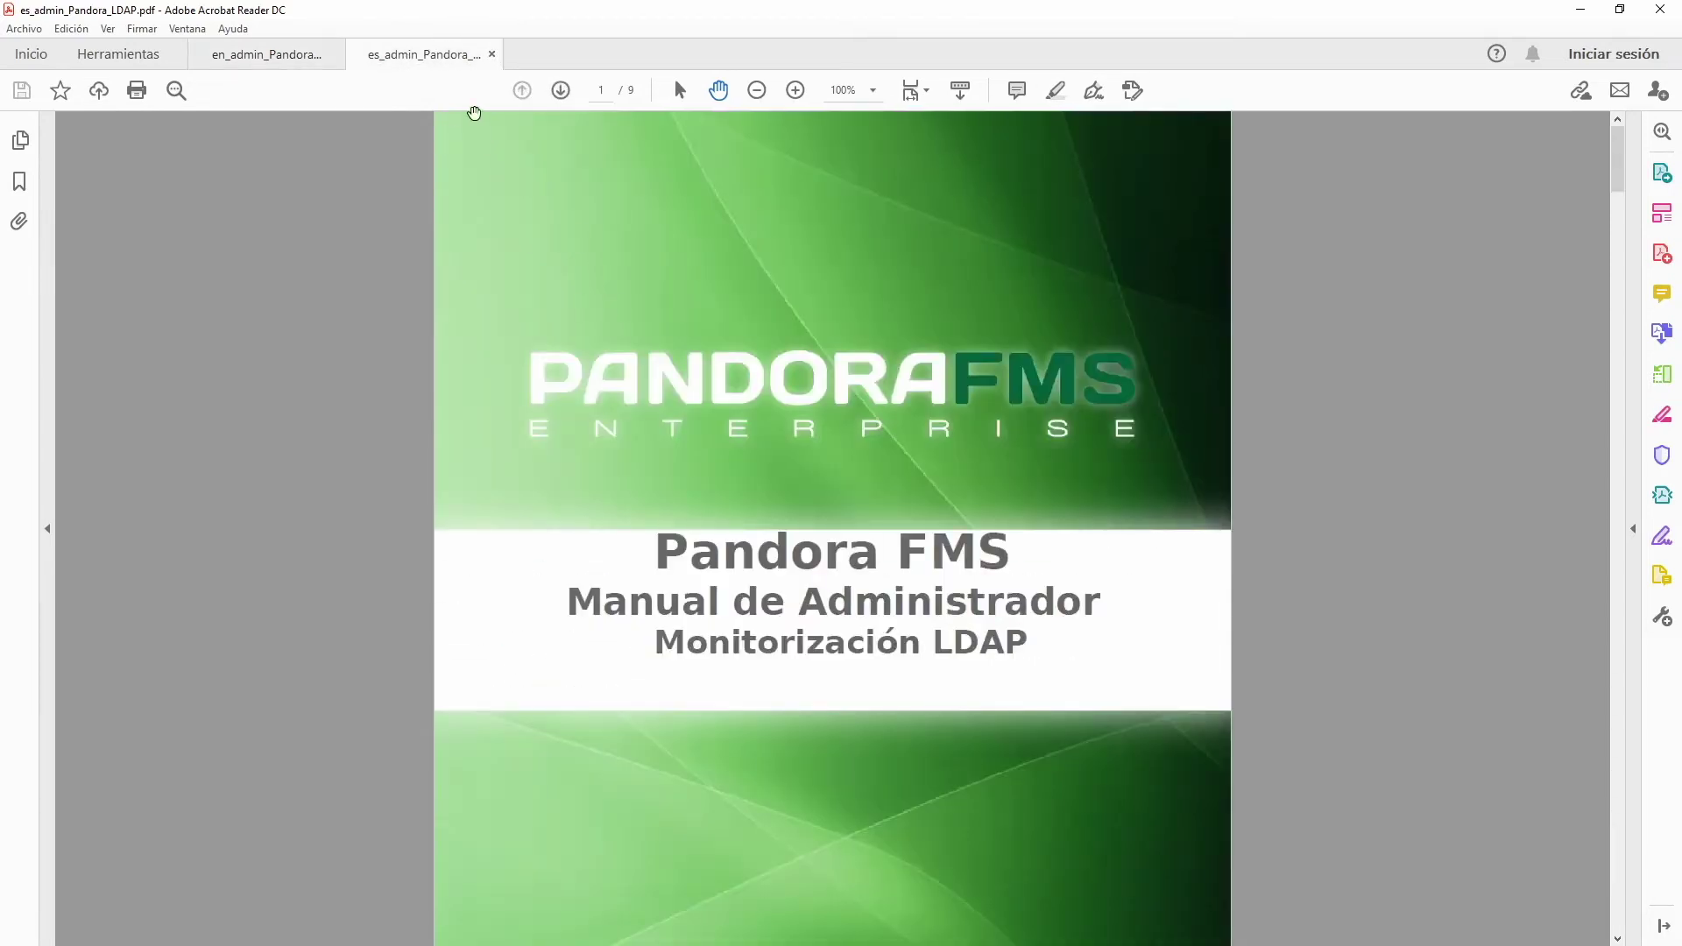
pyautogui.click(560, 89)
pyautogui.click(560, 89)
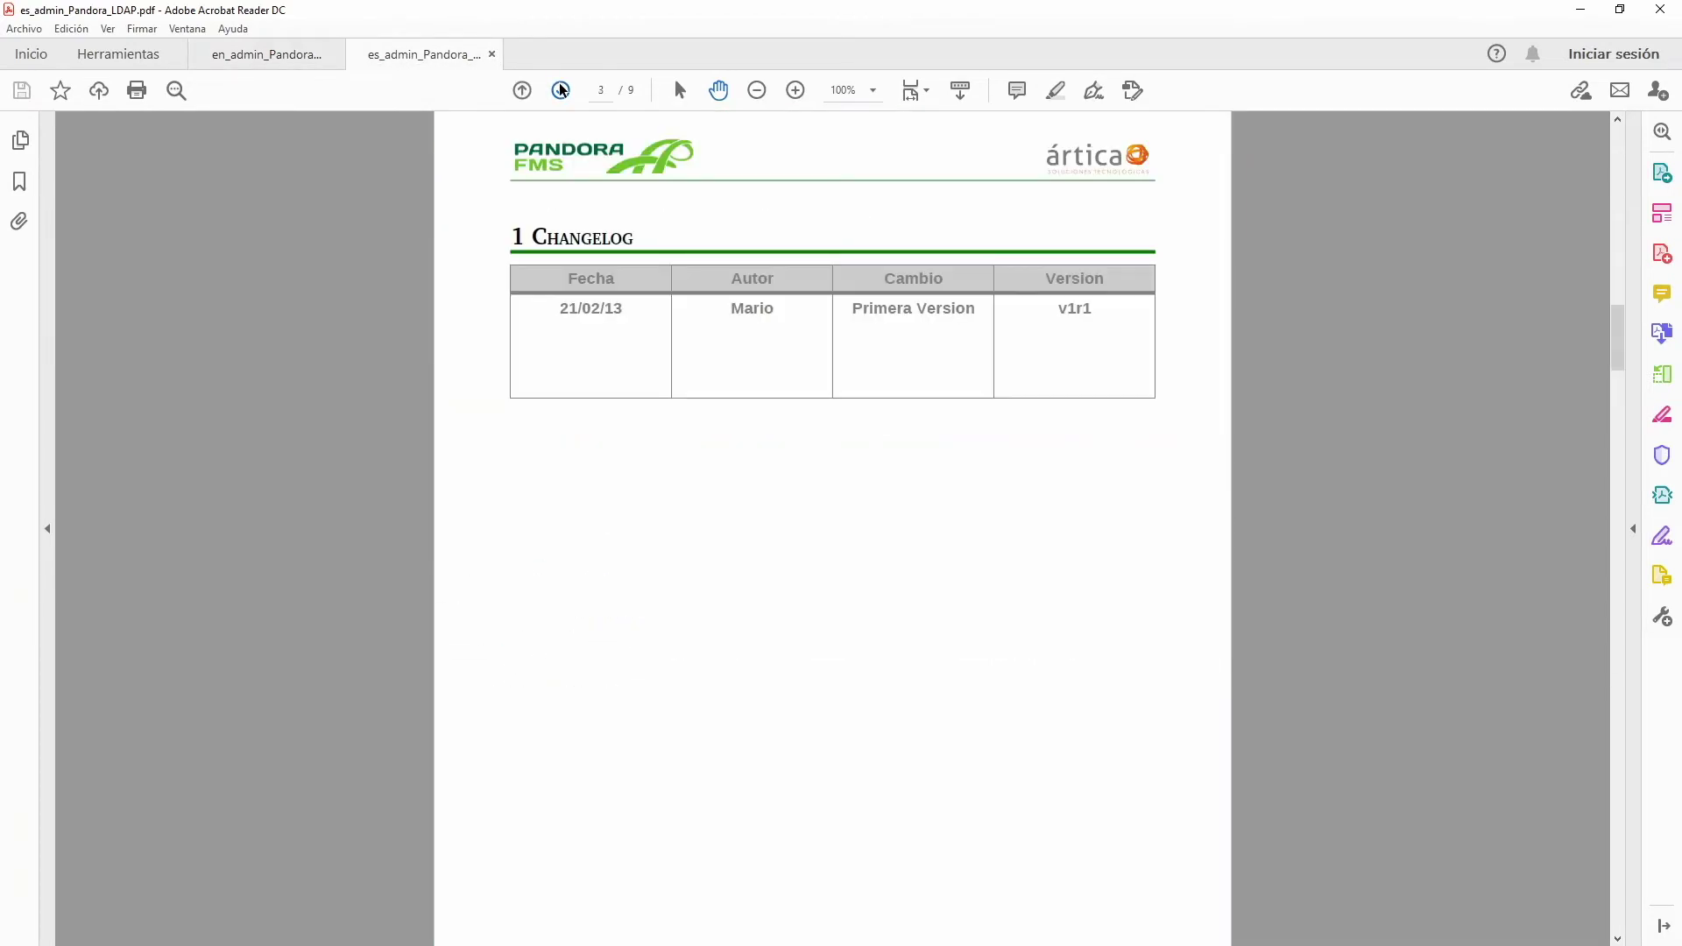
pyautogui.click(560, 89)
pyautogui.click(560, 90)
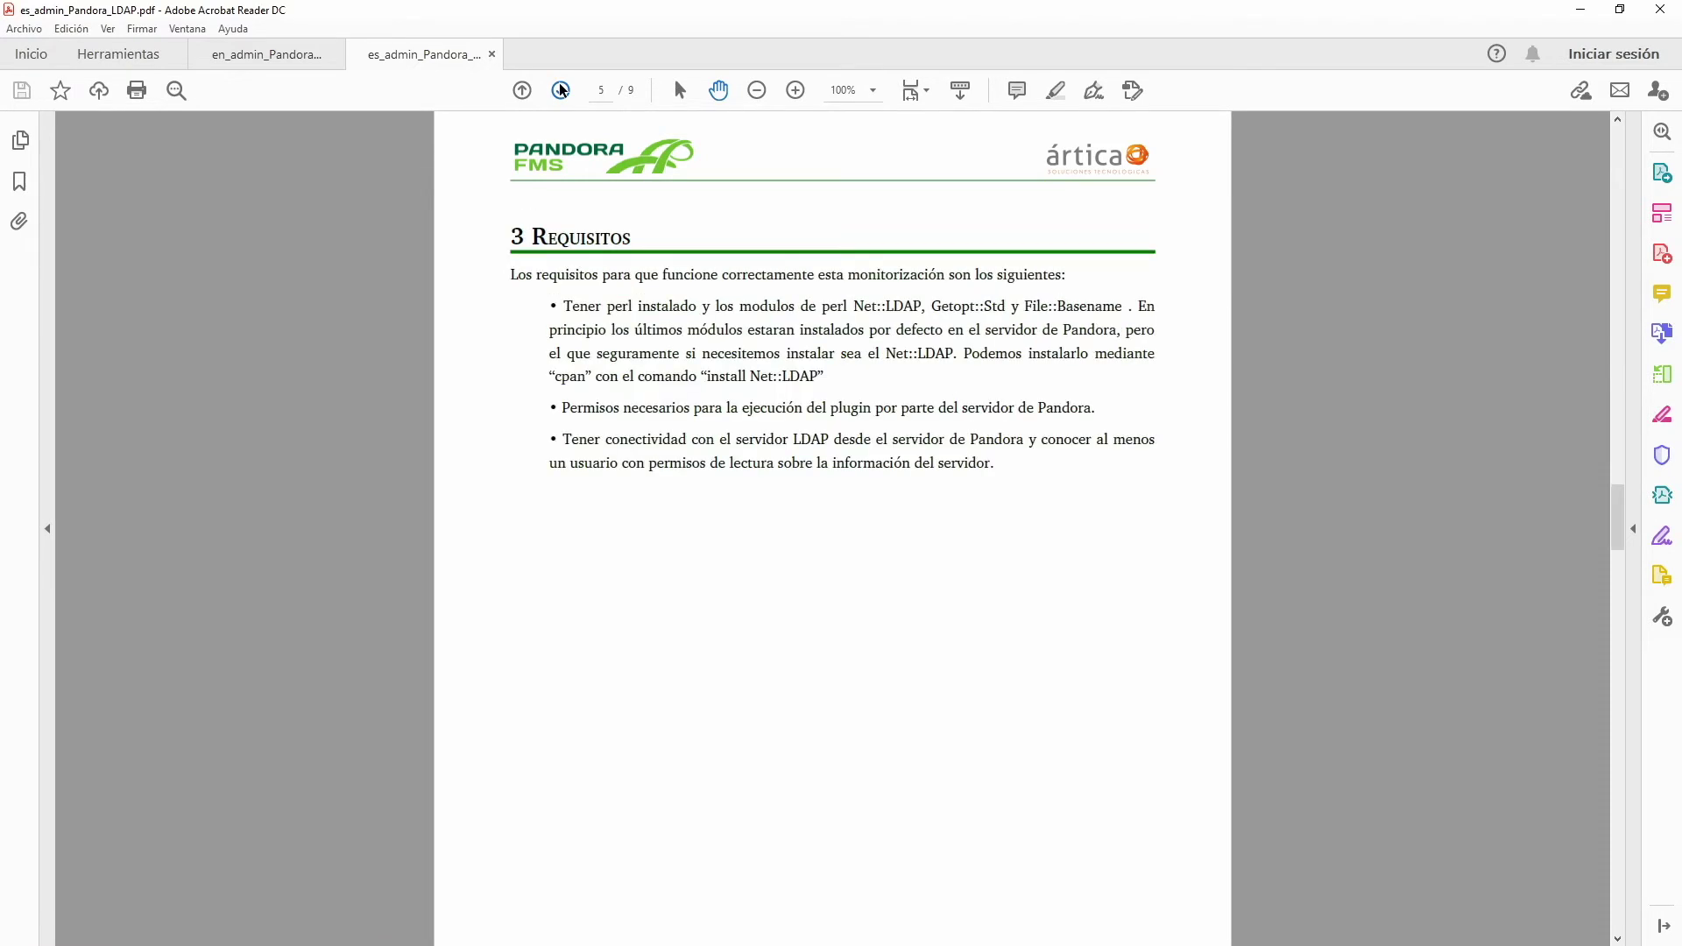
pyautogui.click(561, 89)
pyautogui.click(560, 89)
pyautogui.click(561, 90)
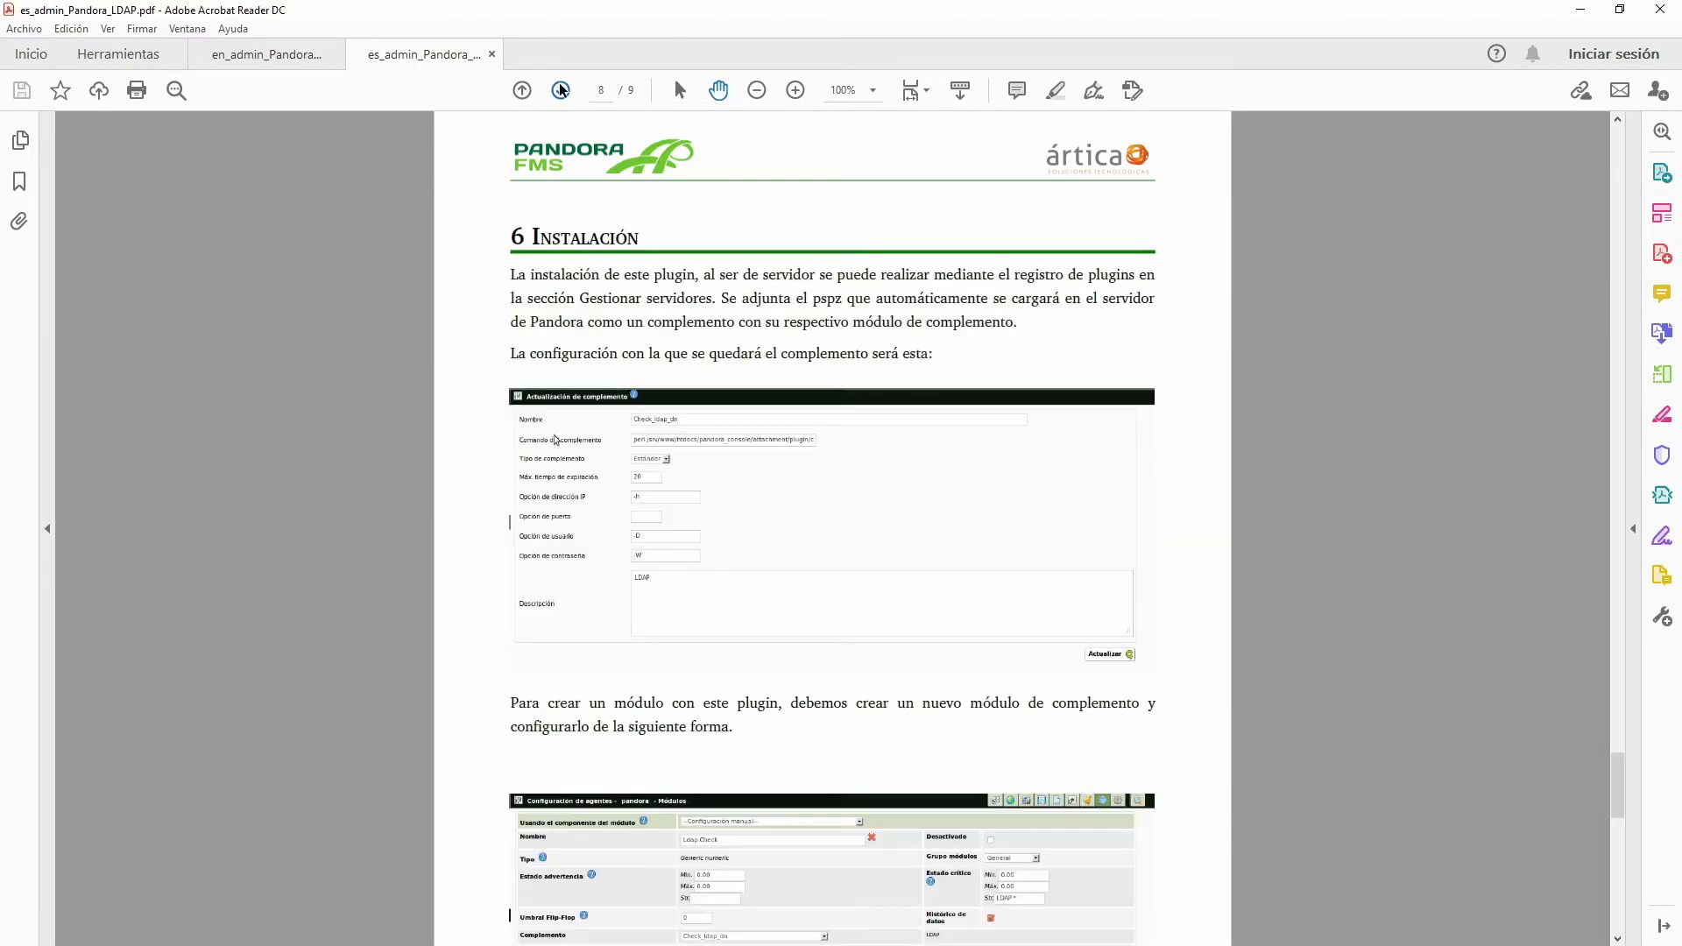
pyautogui.click(561, 89)
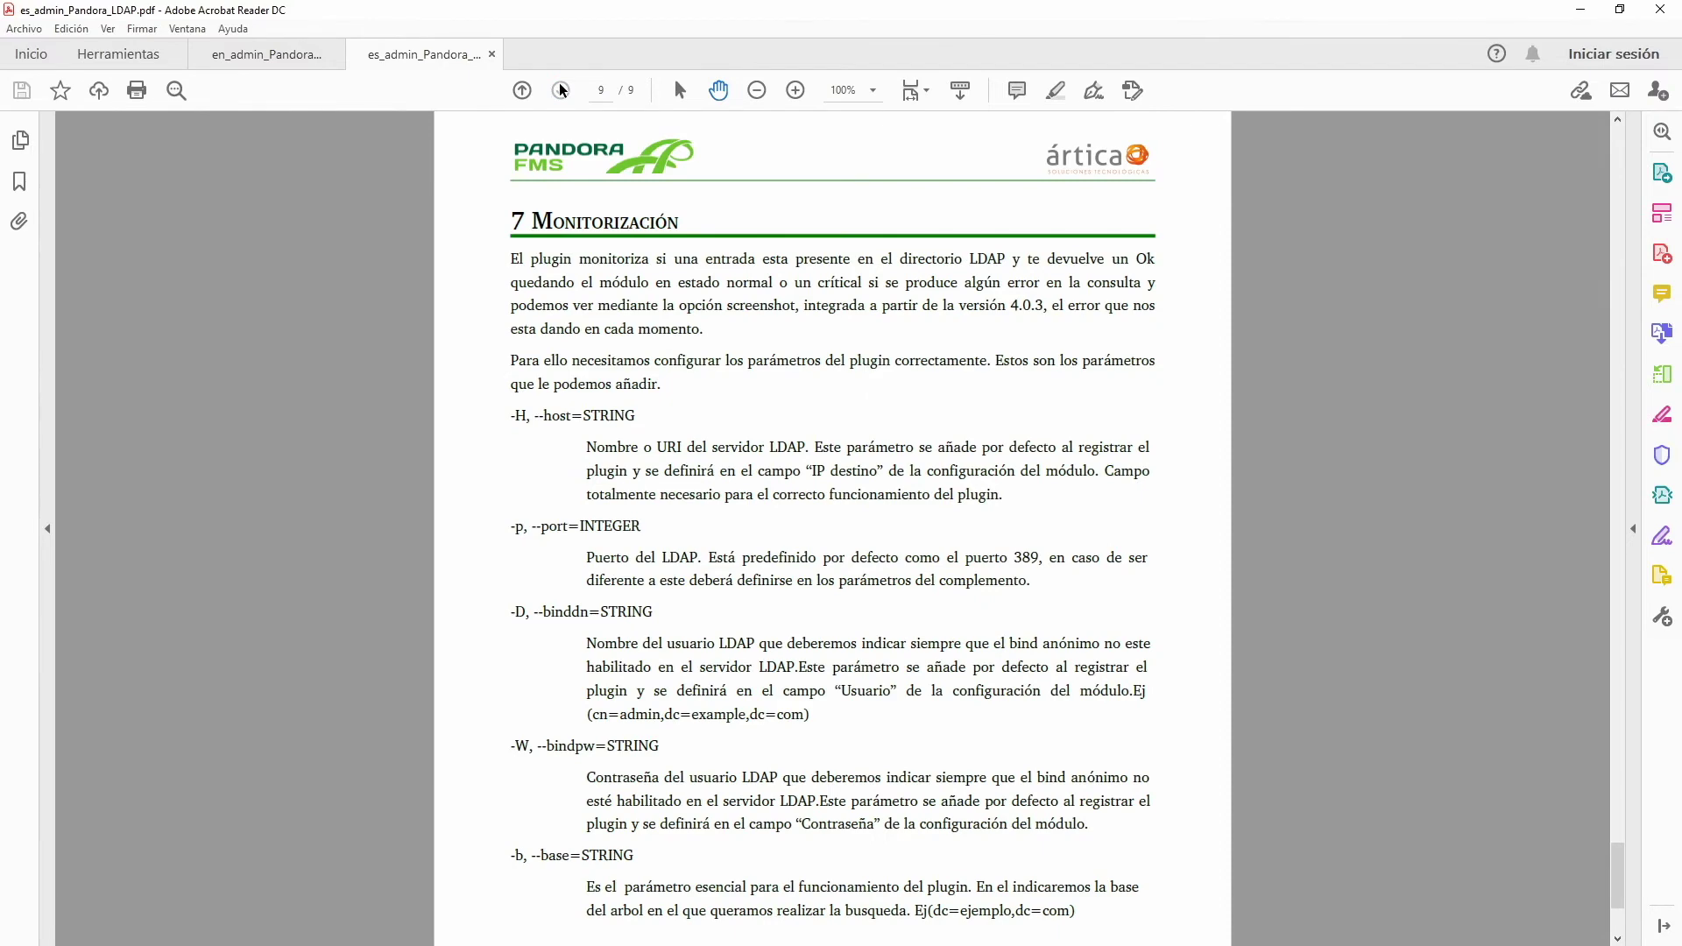
pyautogui.scroll(-5, 561, 333)
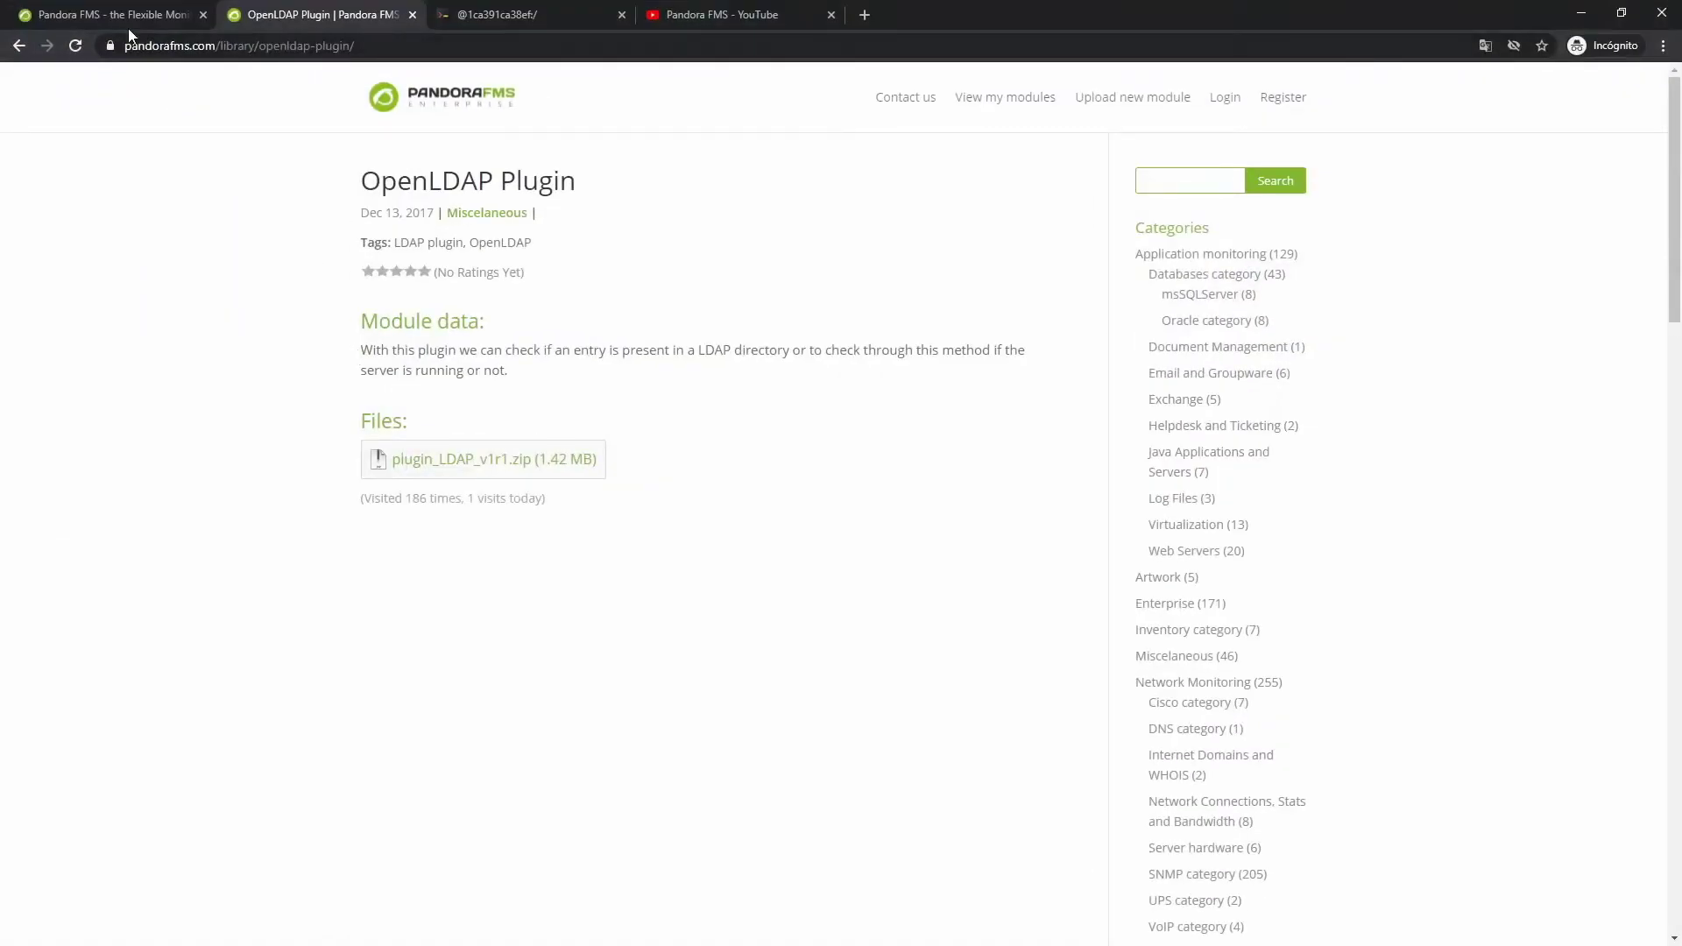
# Step: Return to the Pandora FMS console in the browser and register the server plugin by uploading plugin_LDAP_v1r1.pspz from the desktop
pyautogui.click(116, 15)
pyautogui.moveTo(79, 526)
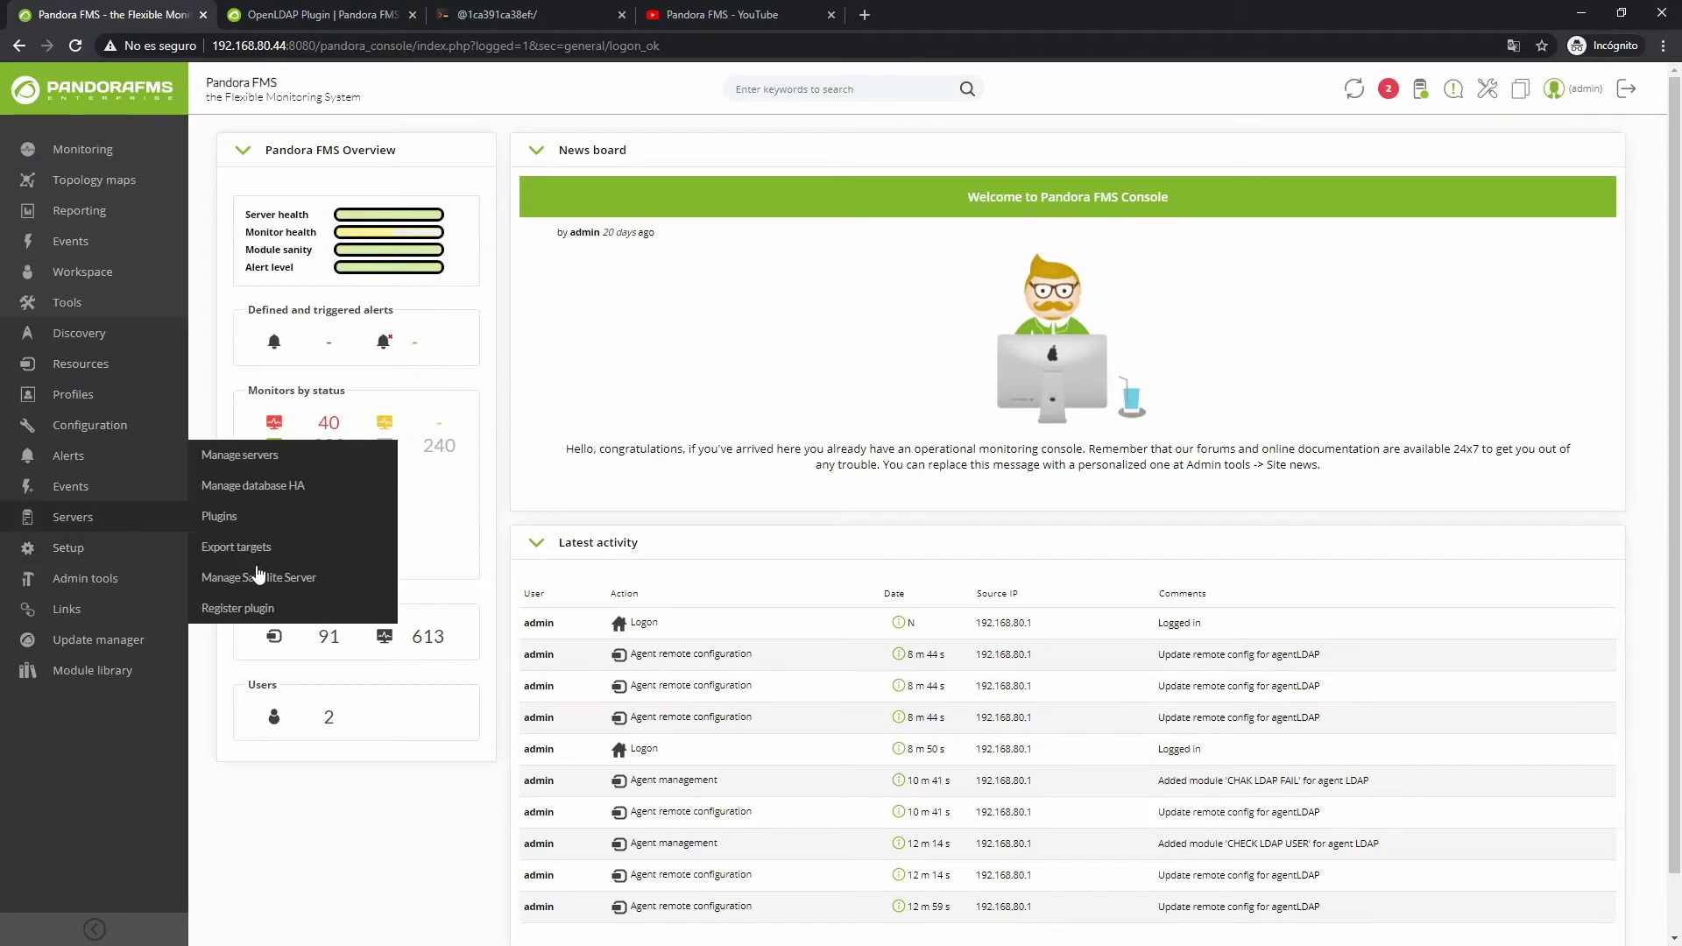
pyautogui.click(247, 611)
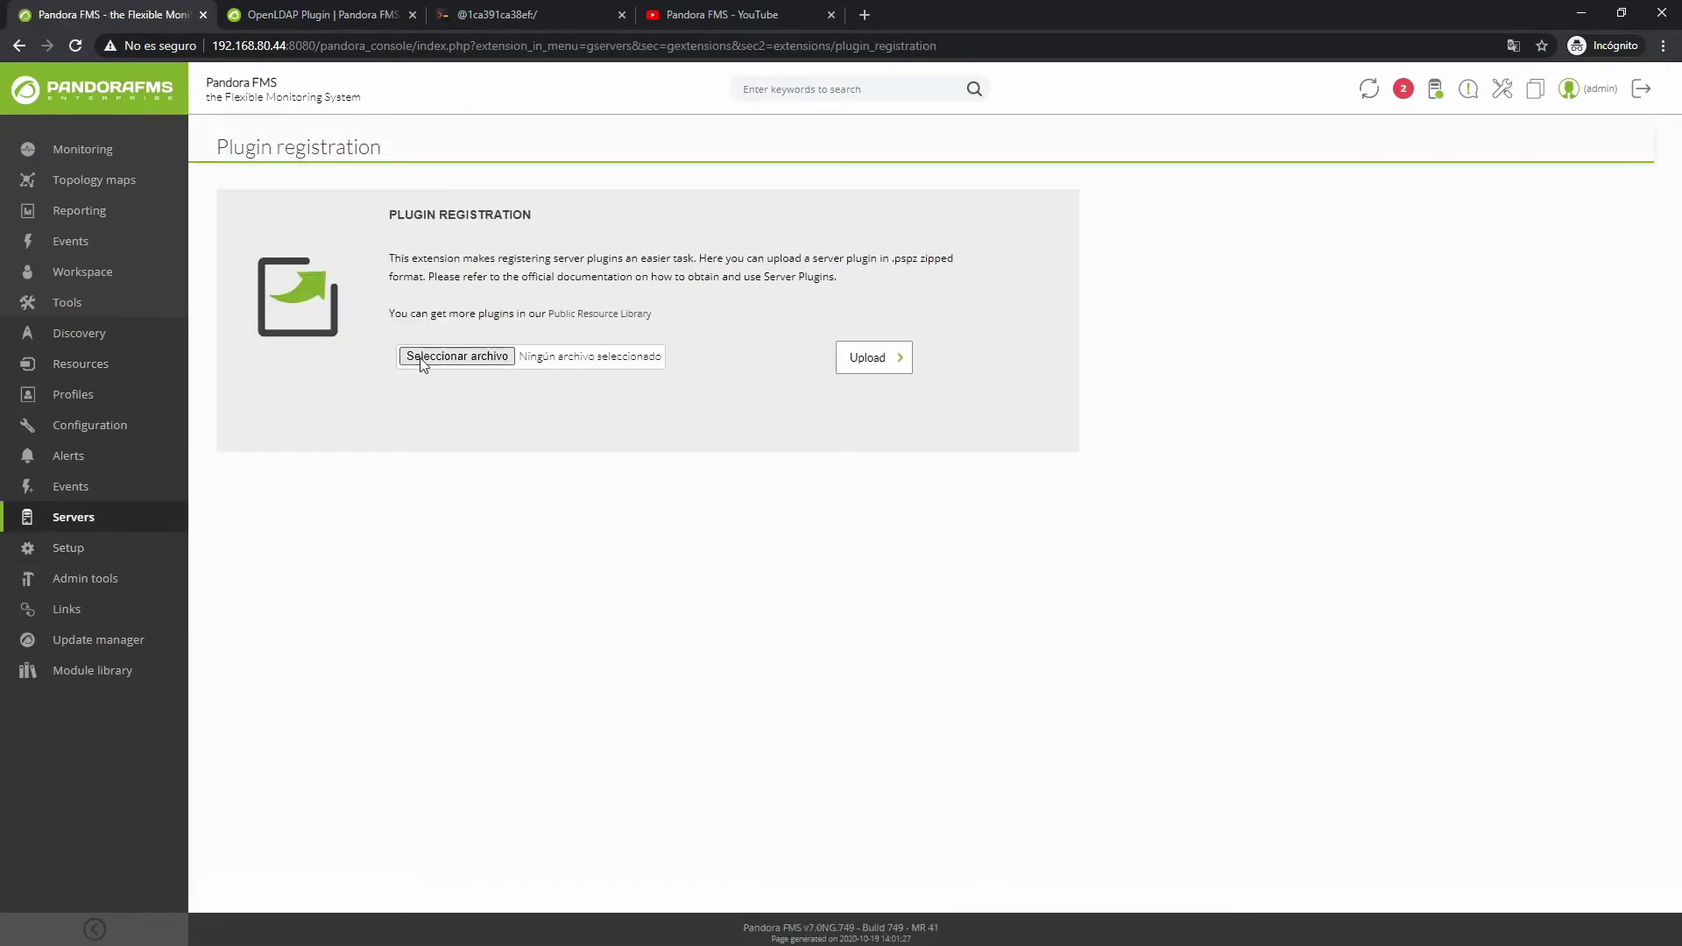
pyautogui.click(423, 359)
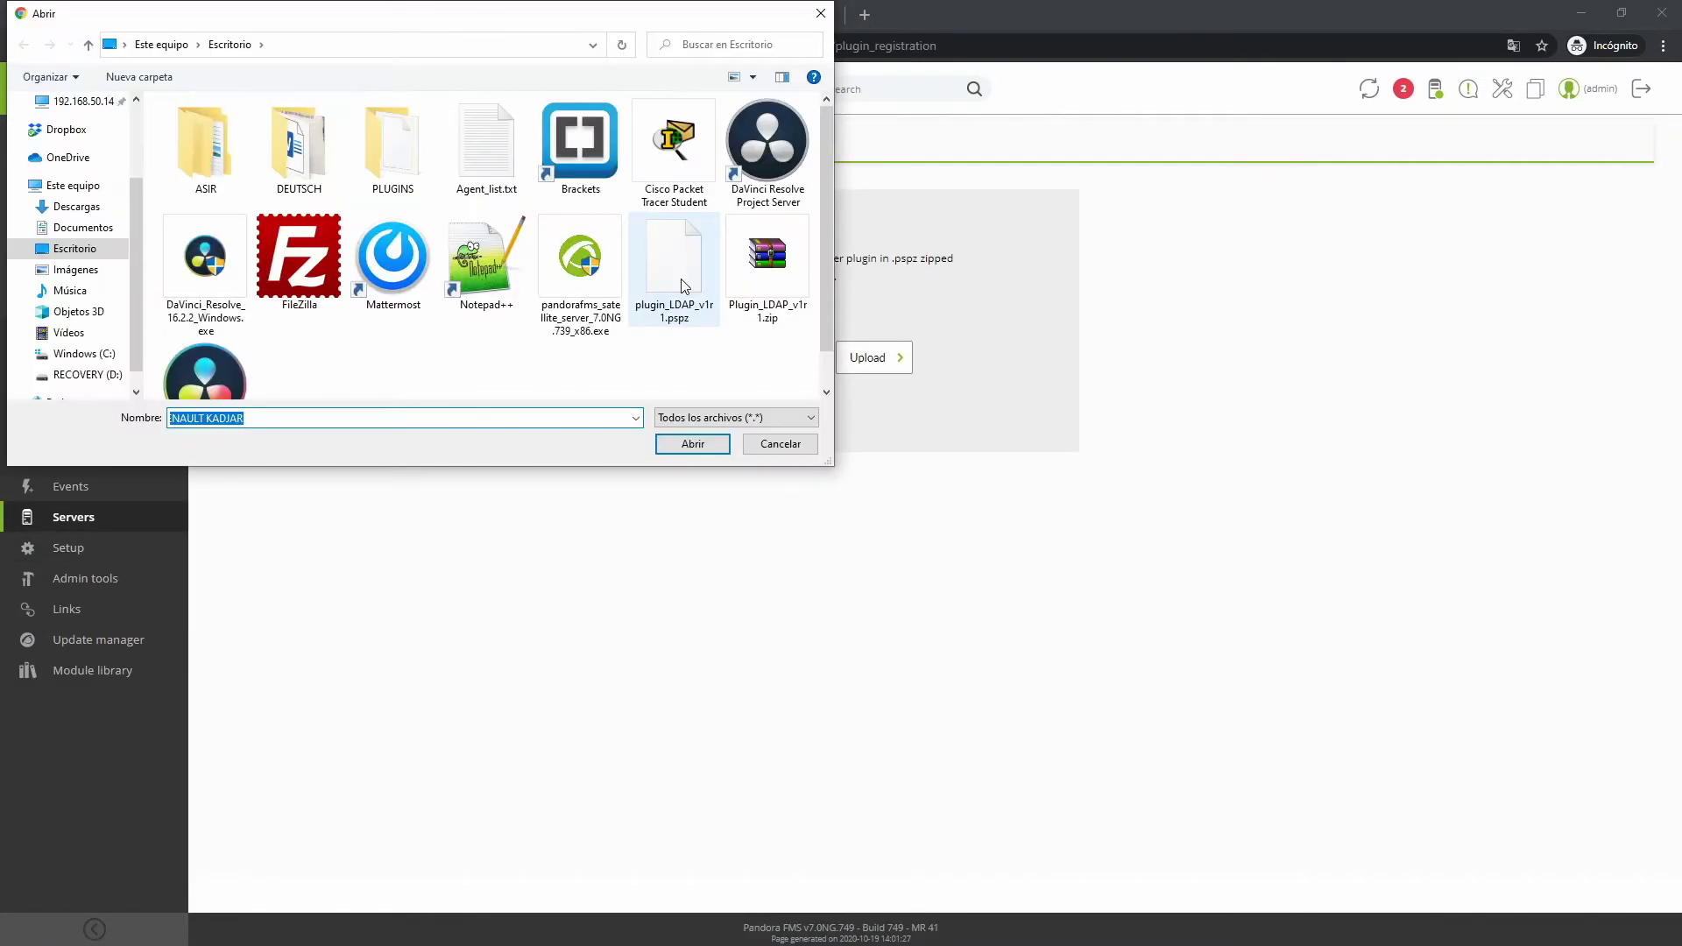
pyautogui.click(683, 293)
pyautogui.click(688, 442)
pyautogui.click(873, 358)
# Step: Open the list of registered server plug-ins and copy the directory path from the Check_ldap_dn command
pyautogui.moveTo(107, 523)
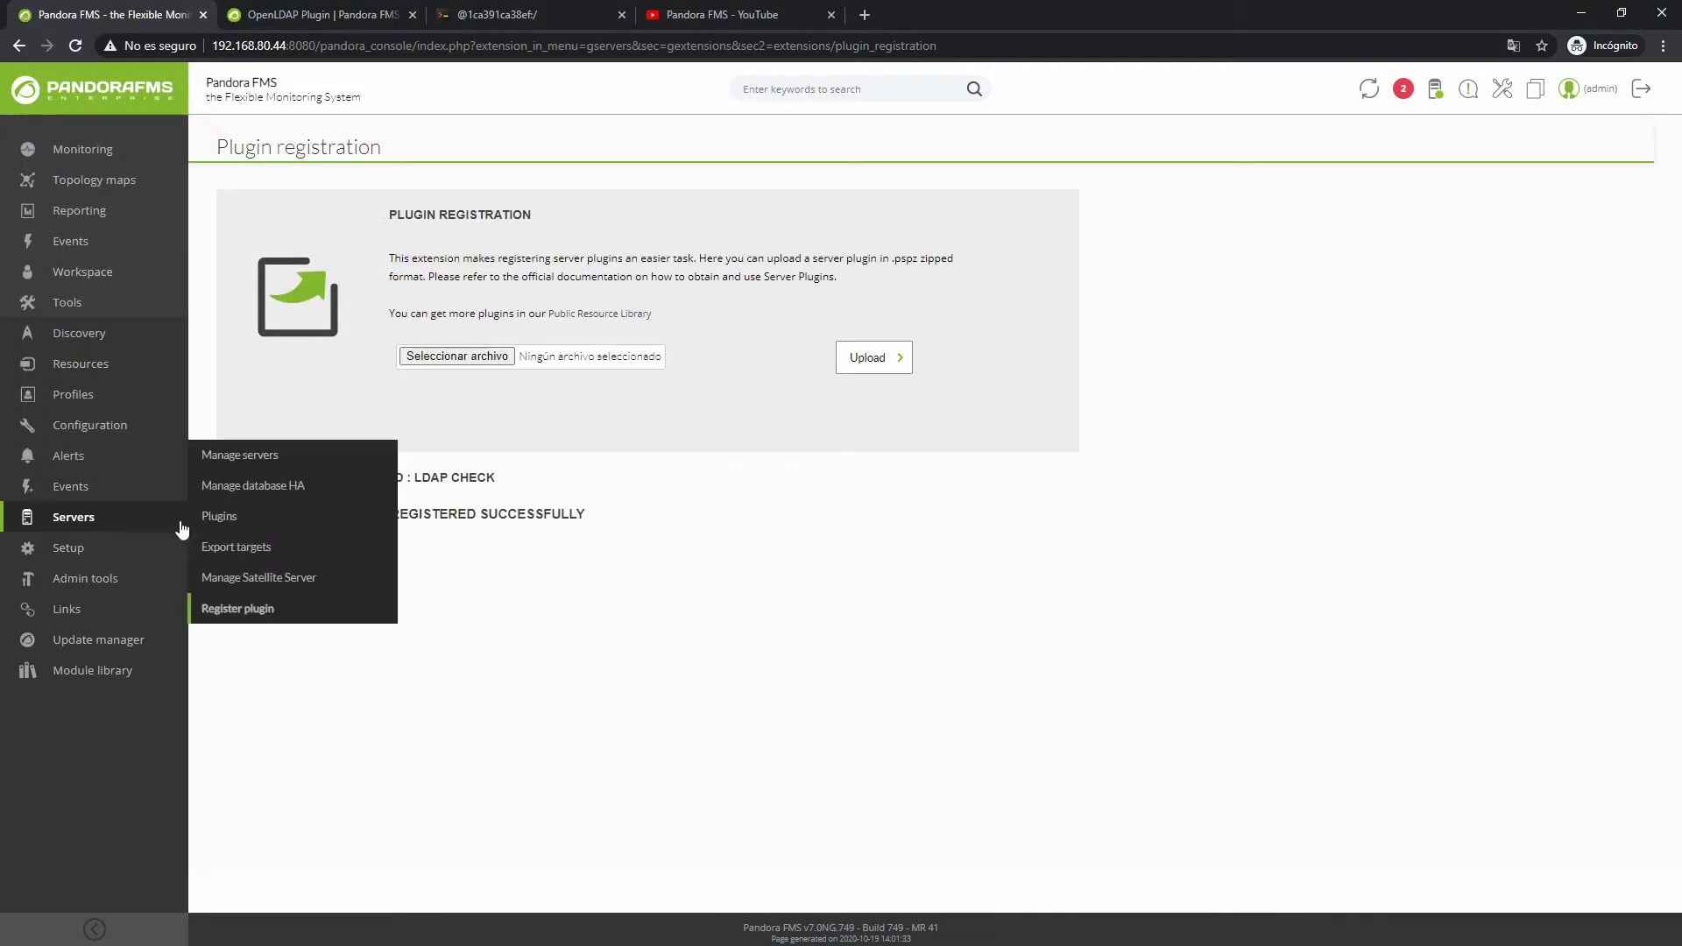
pyautogui.click(219, 518)
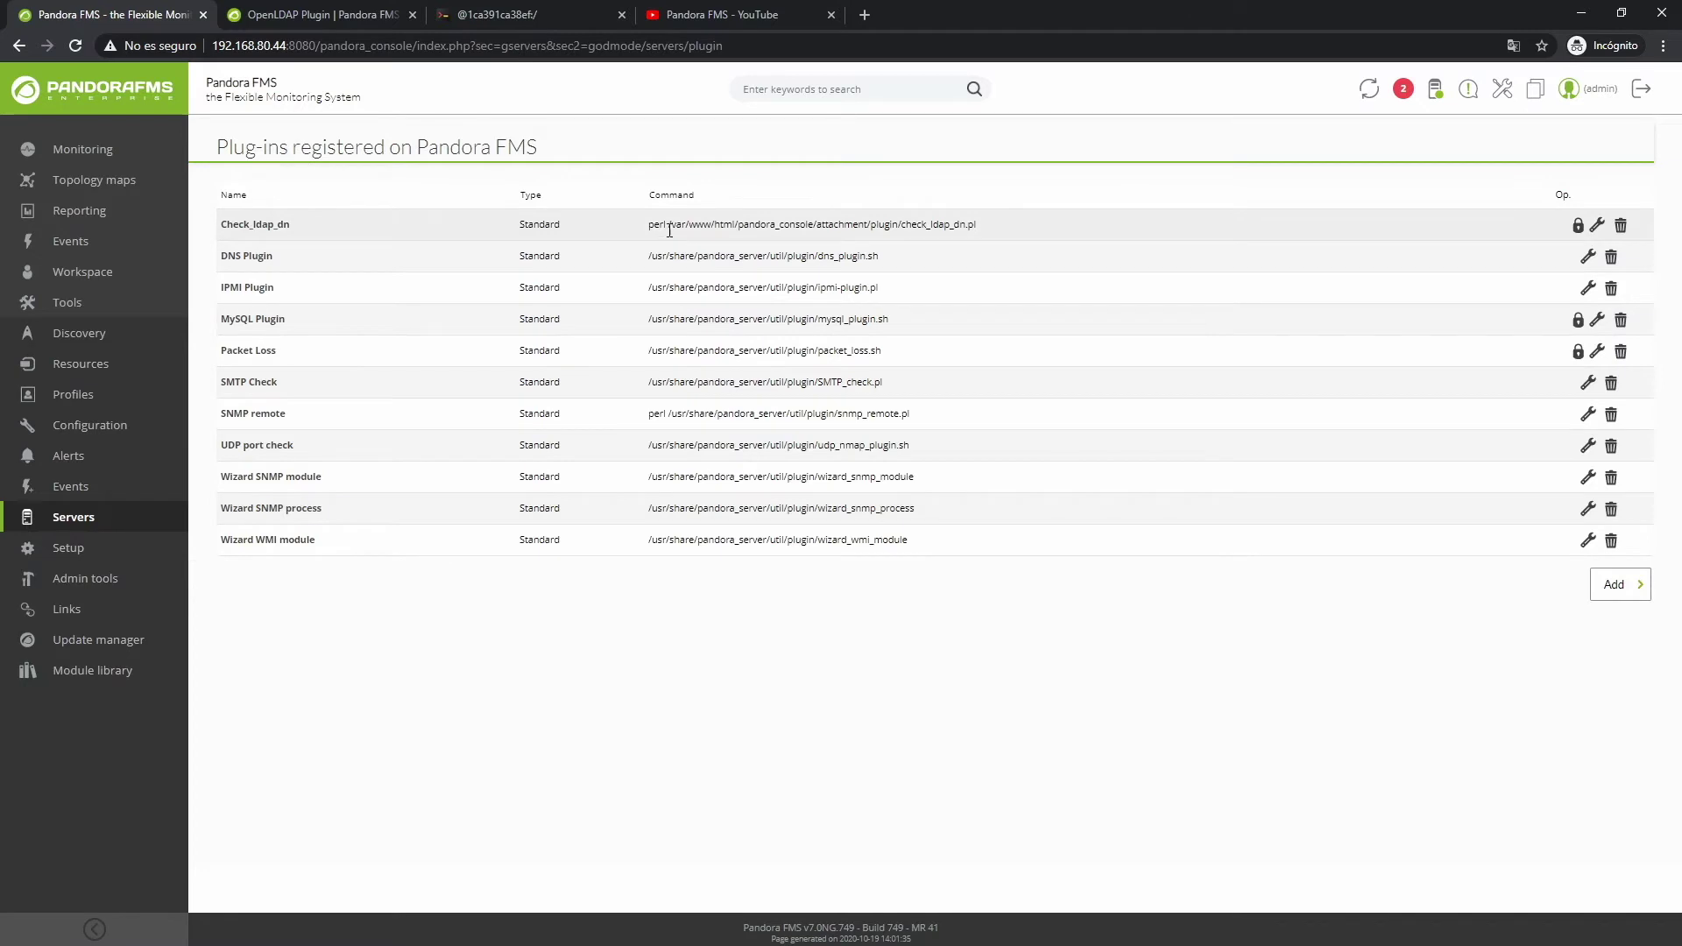
pyautogui.moveTo(670, 229); pyautogui.dragTo(902, 241)
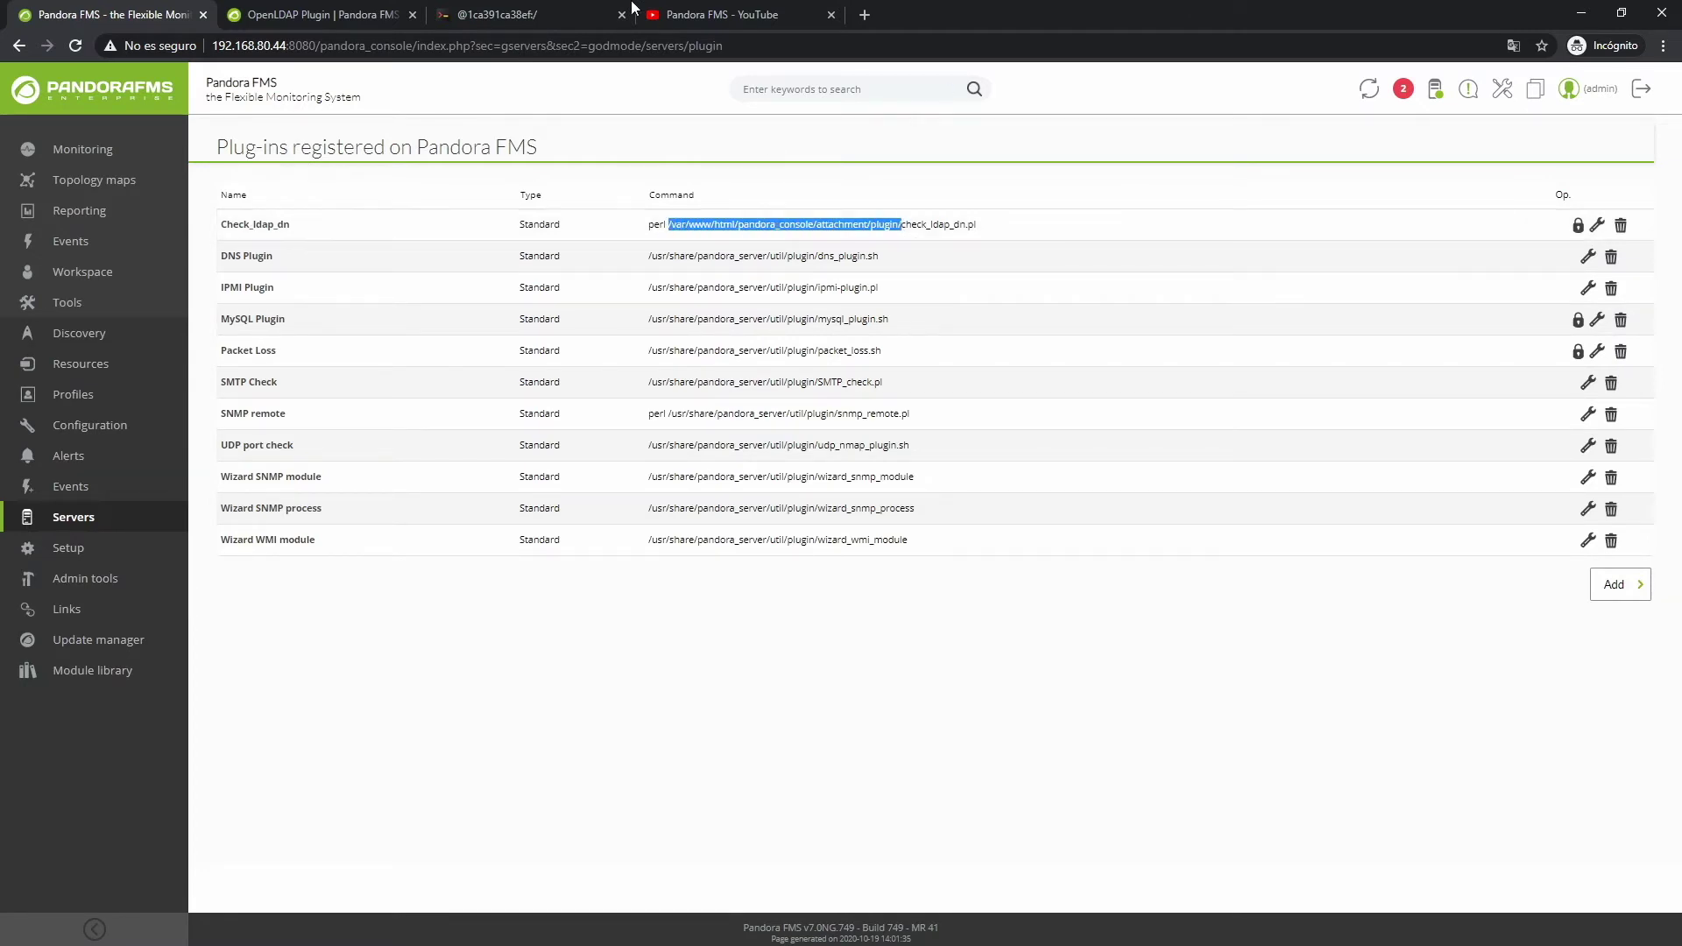
# Step: Switch to the Secure Shell terminal and list the contents of /var/www/html/pandora_console/attachment/plugin/
pyautogui.click(507, 15)
pyautogui.write('ls')
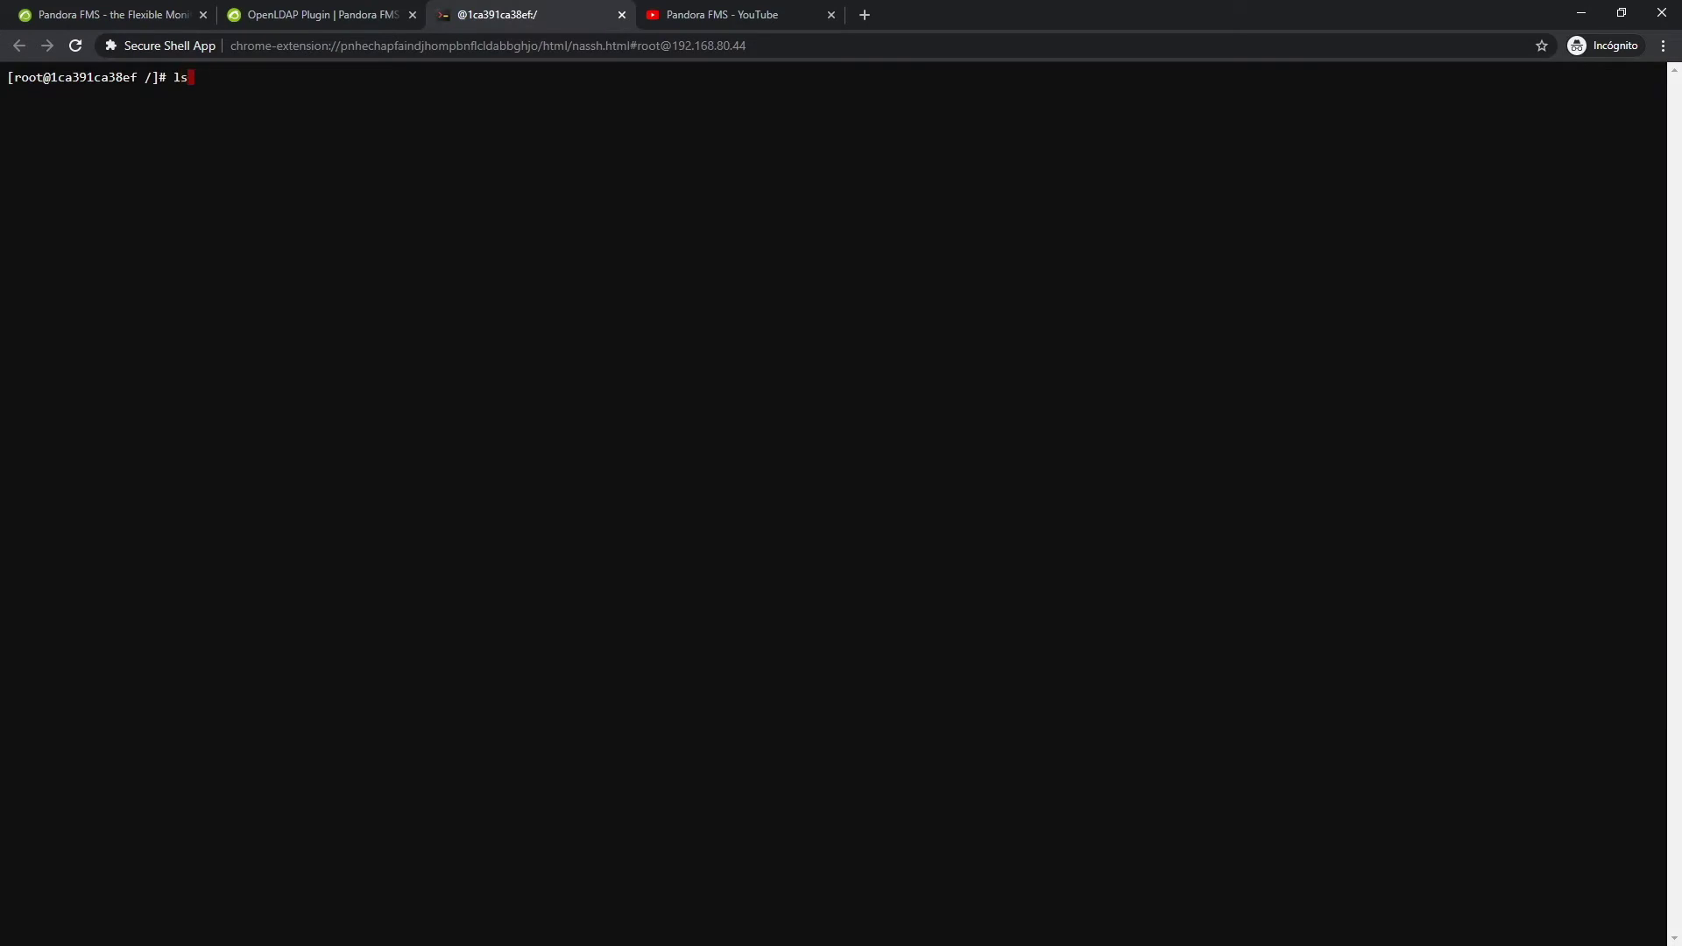
pyautogui.write('/var/www/html/pandora_console/attachment/plugin/')
pyautogui.press('Return')
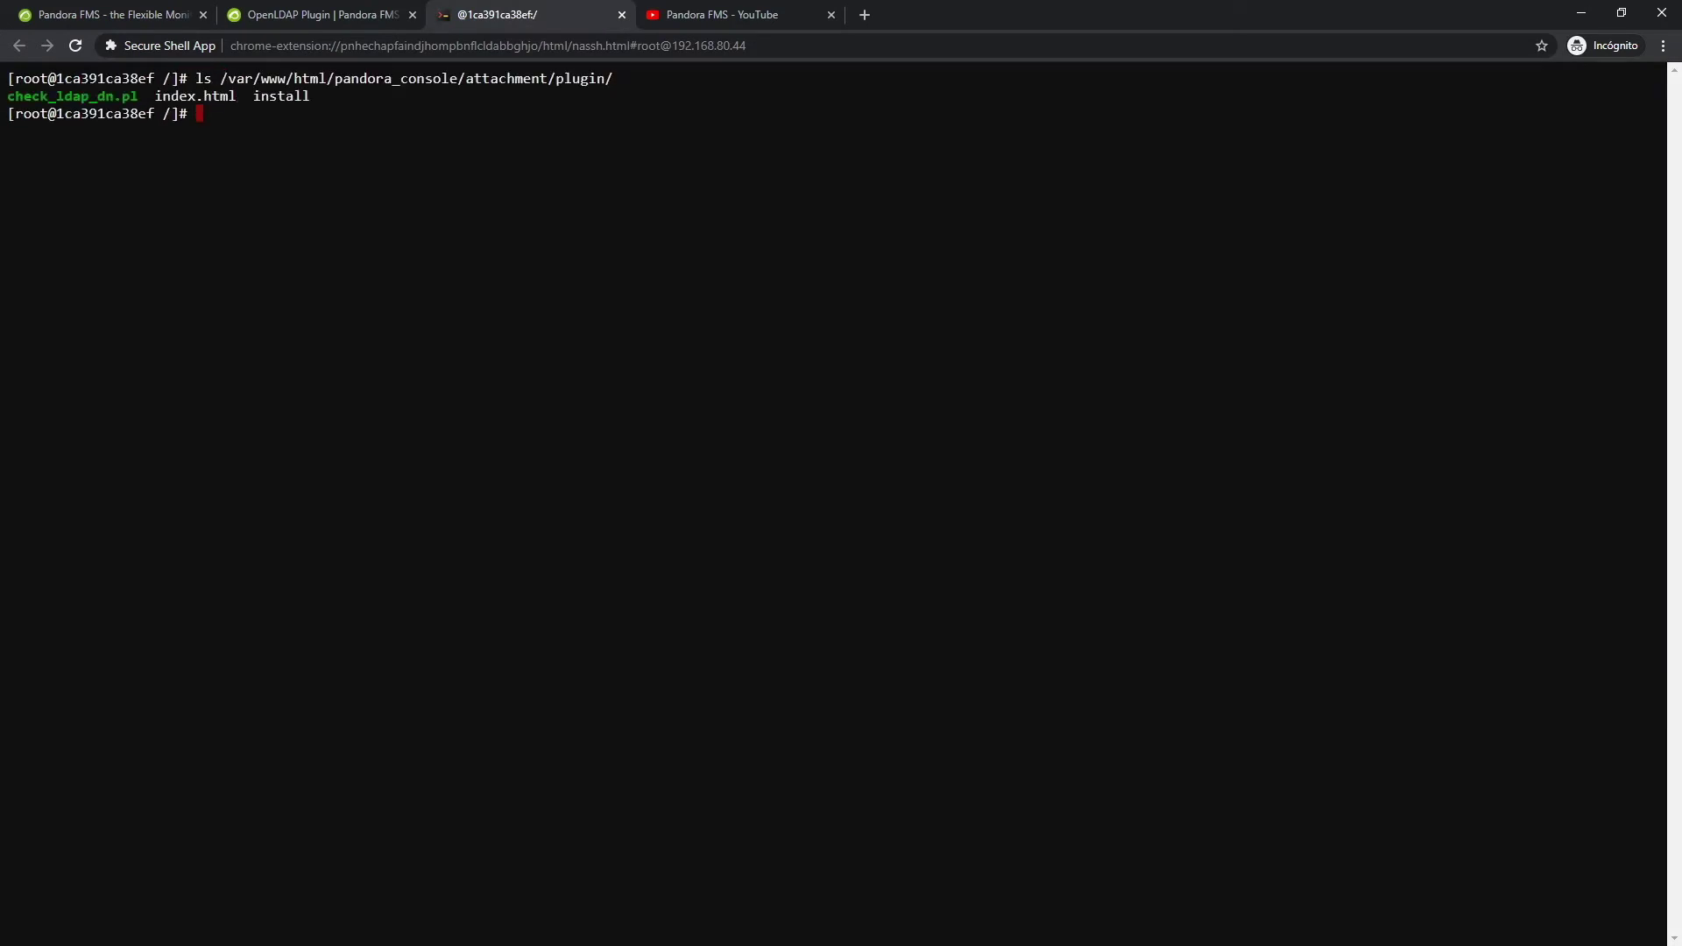
# Step: Return to the Pandora FMS console, search for ldap and open the LDAP agent's main view
pyautogui.click(141, 12)
pyautogui.click(802, 86)
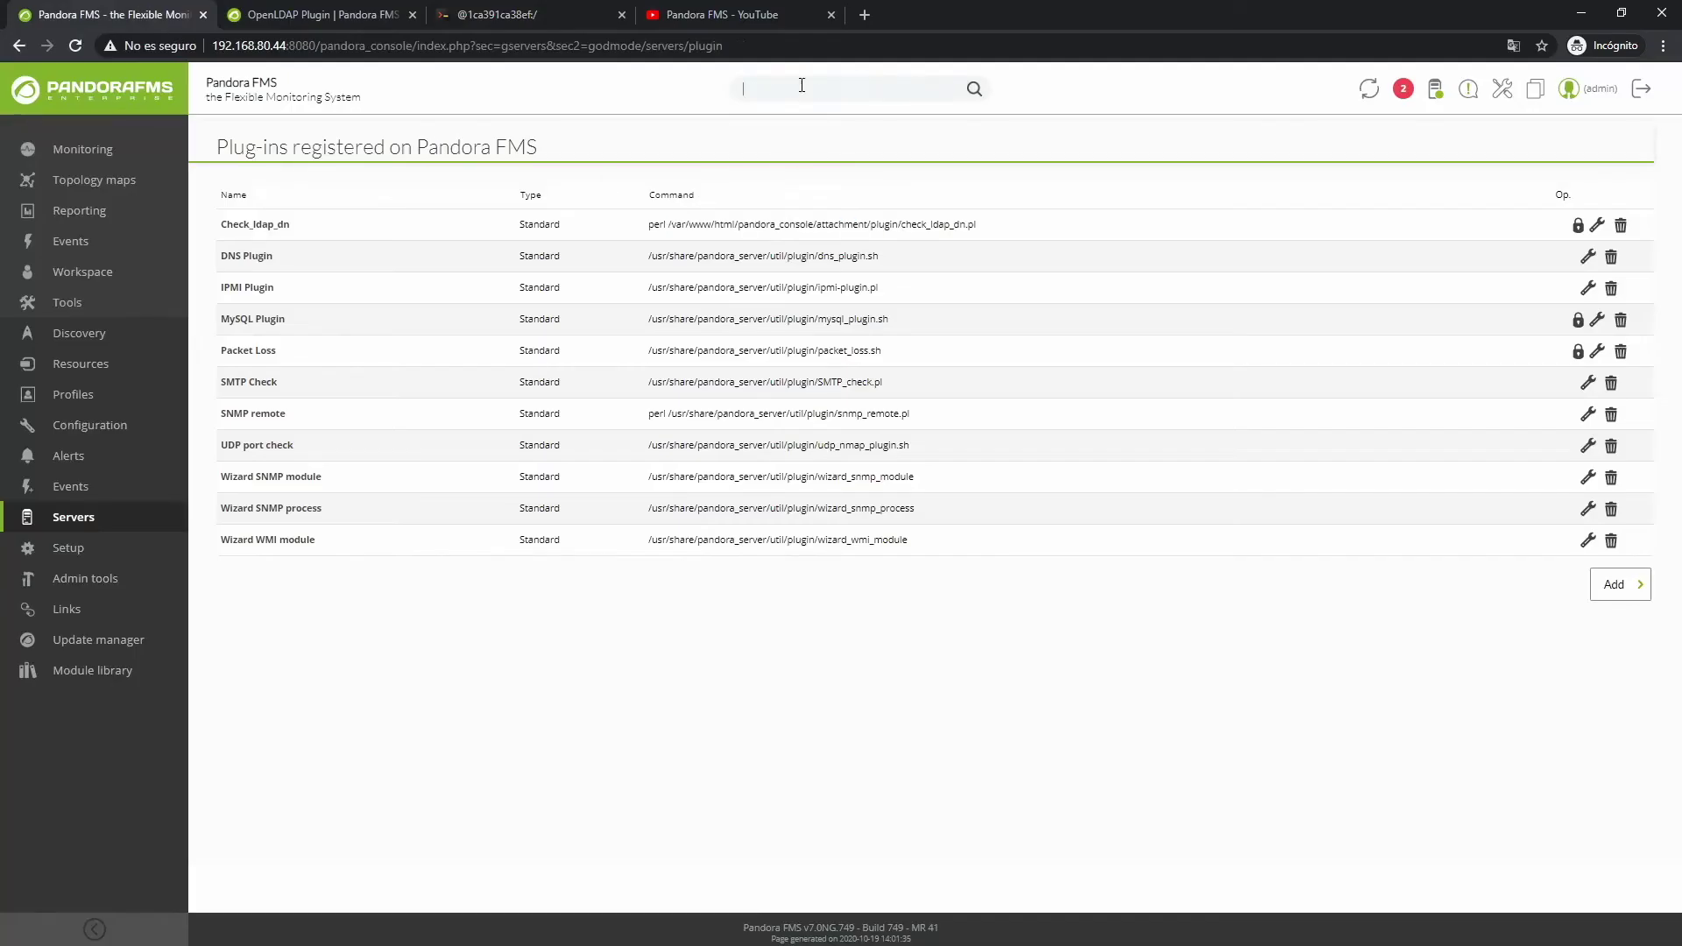
pyautogui.write('ldap')
pyautogui.press('Return')
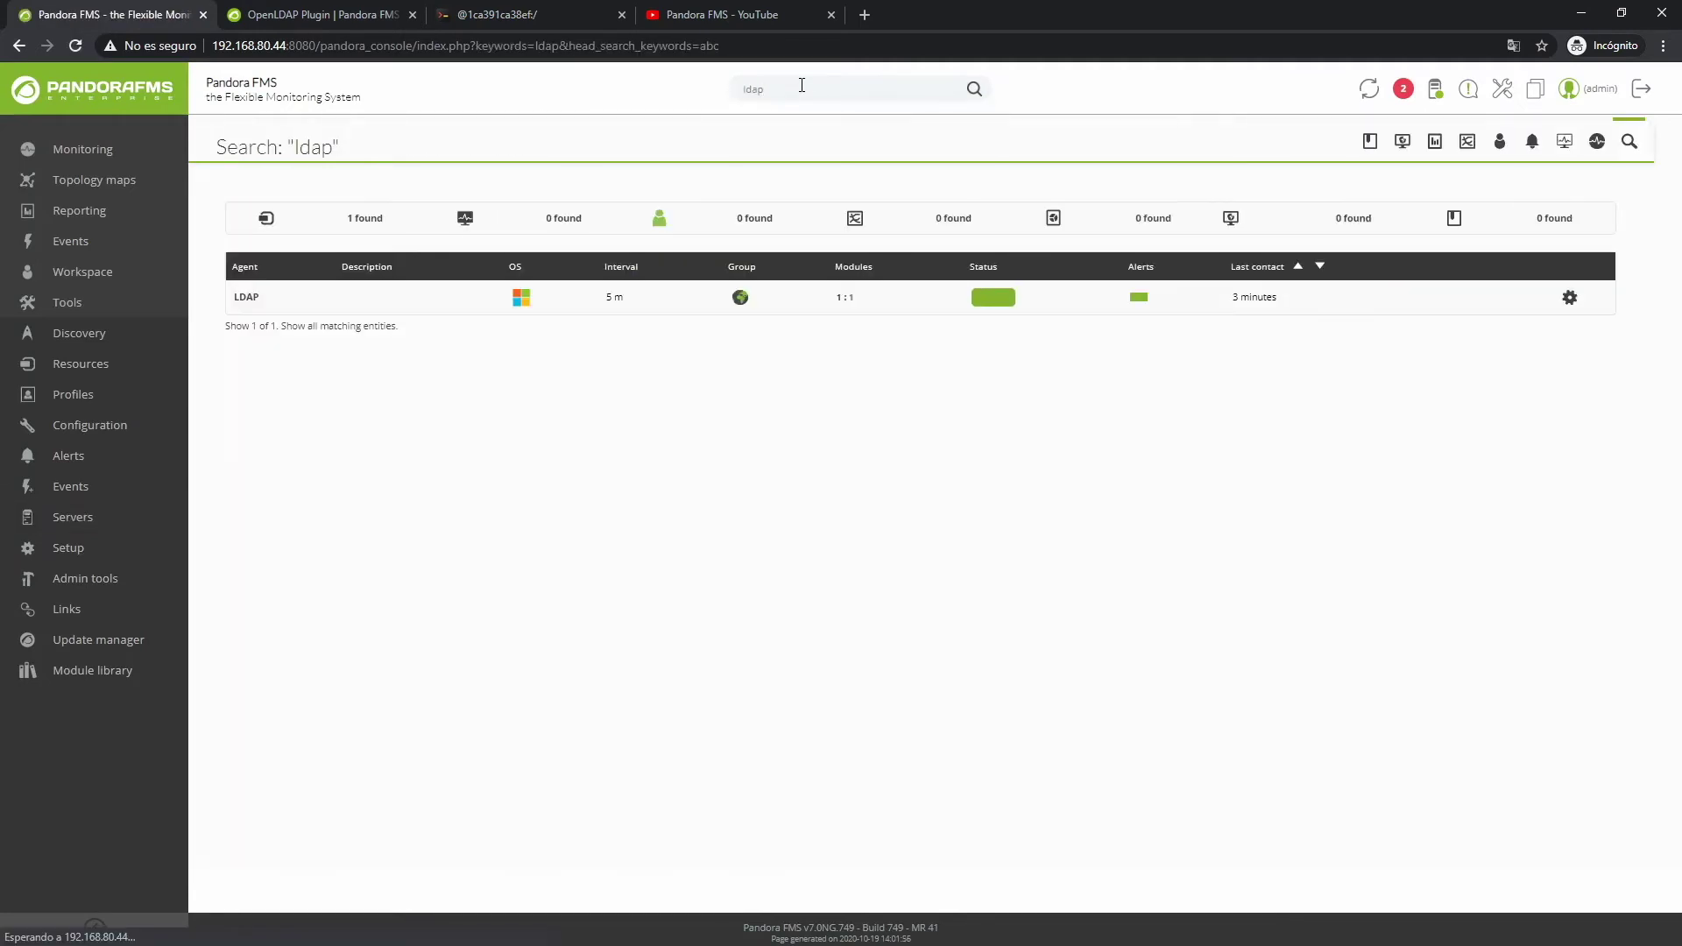
pyautogui.click(246, 298)
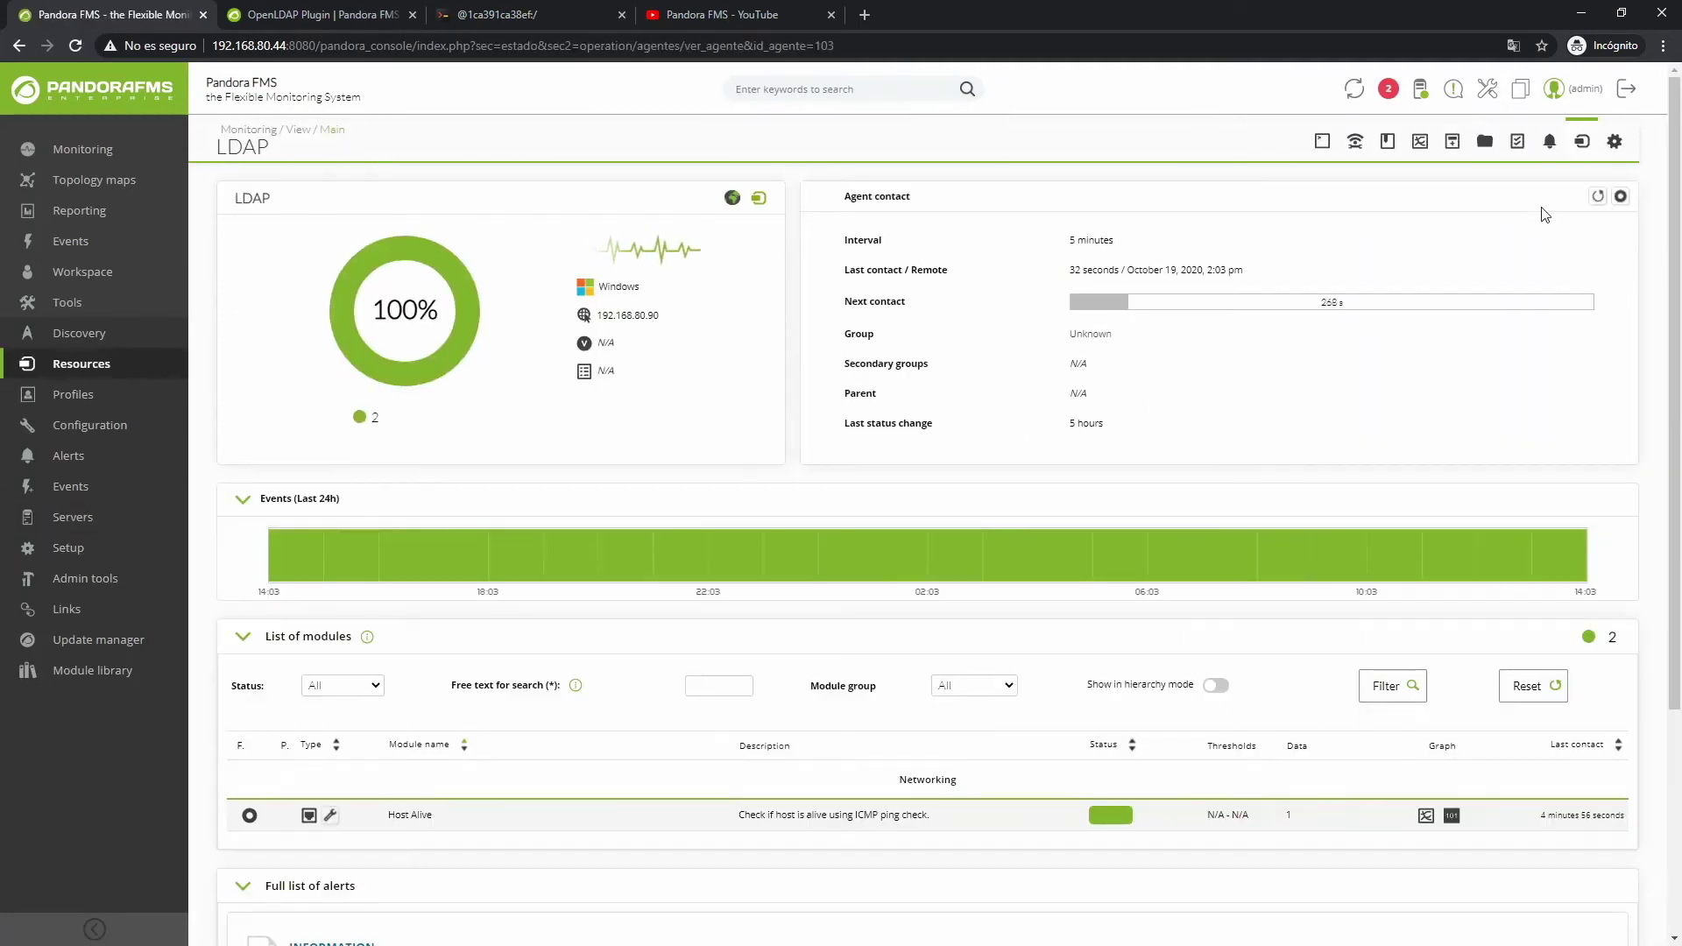
# Step: Open the LDAP agent's module setup and start creating a new plugin server module
pyautogui.click(1596, 141)
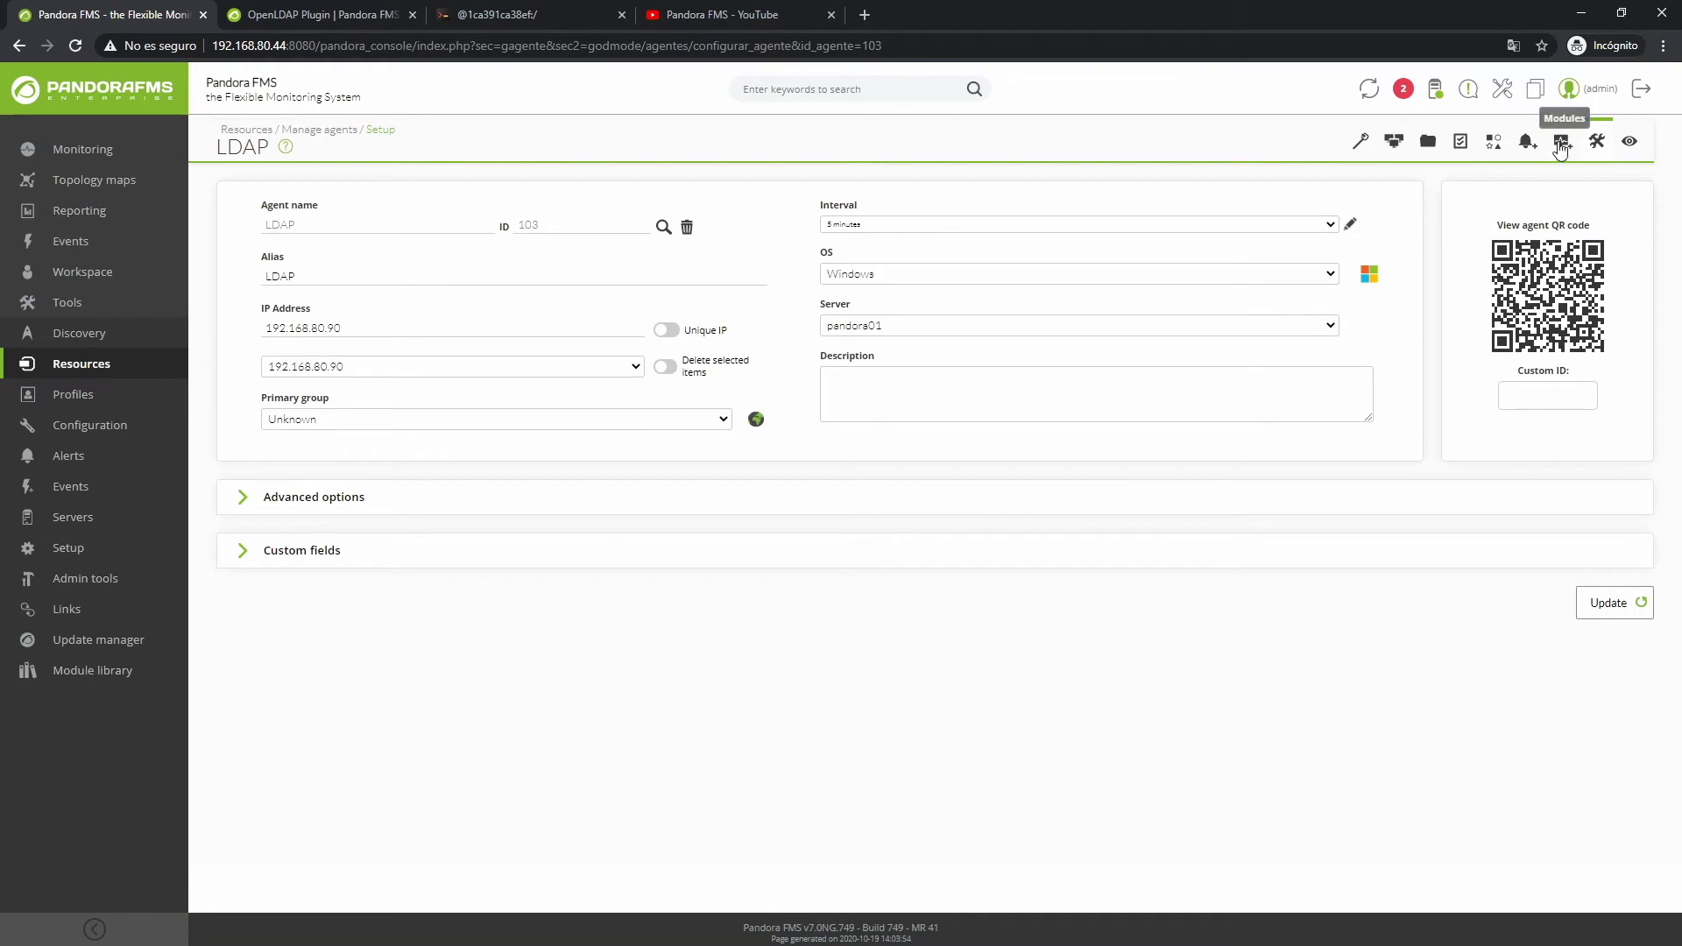
pyautogui.click(1563, 141)
pyautogui.click(1258, 242)
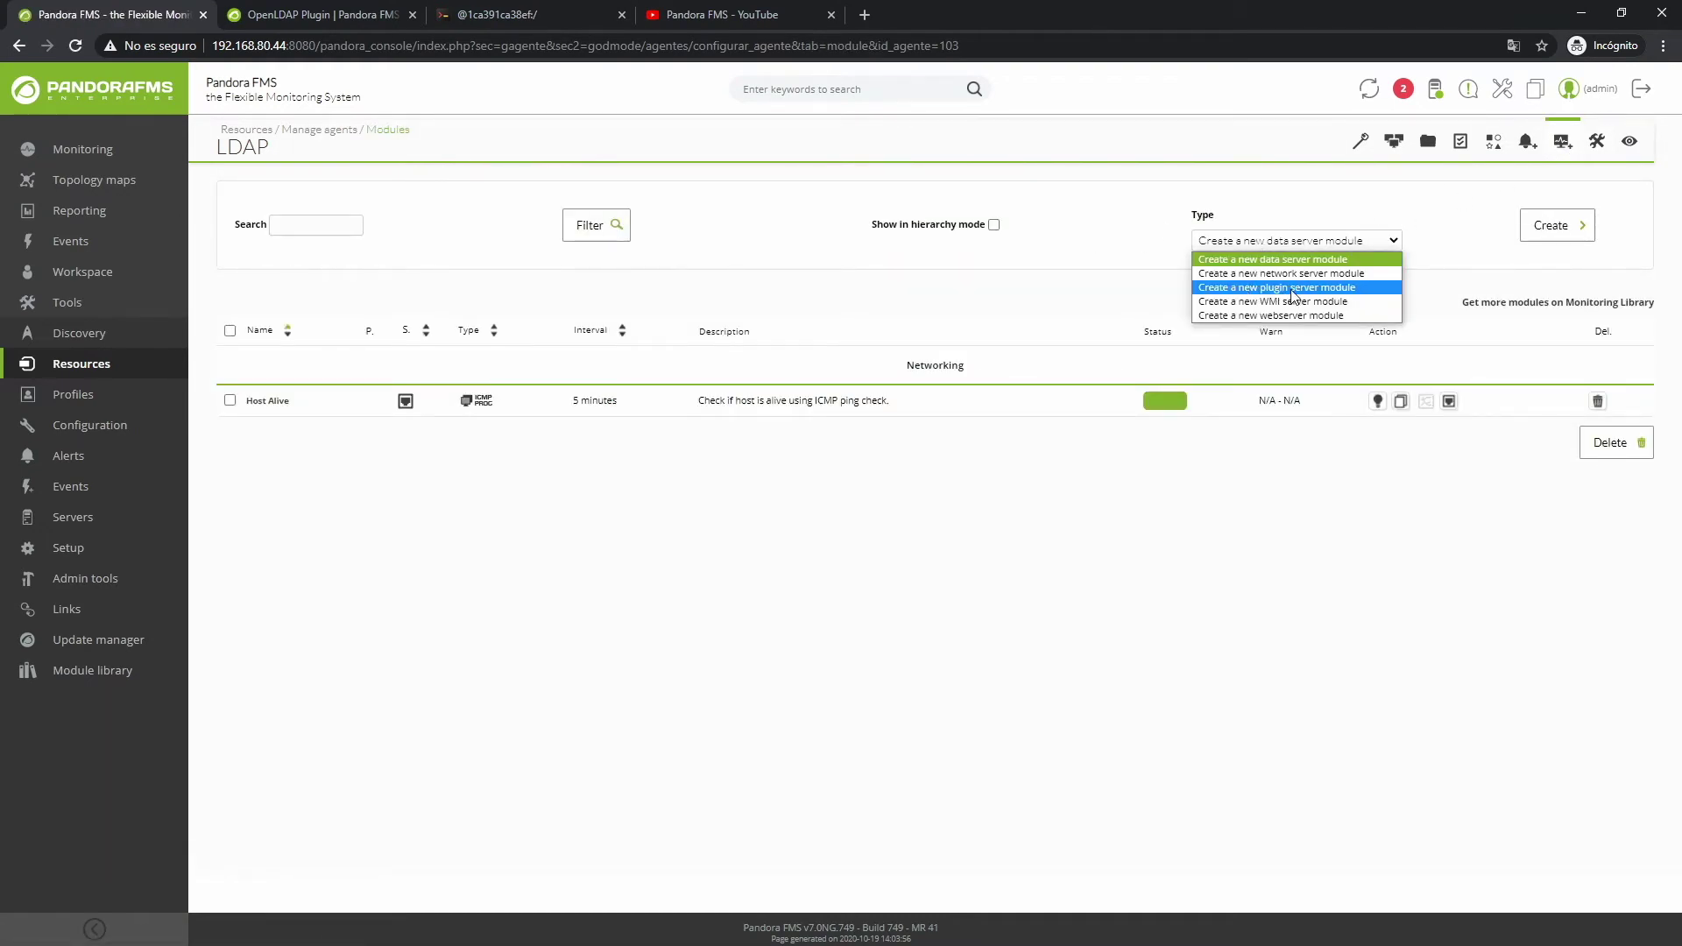
pyautogui.click(1291, 296)
pyautogui.click(1548, 226)
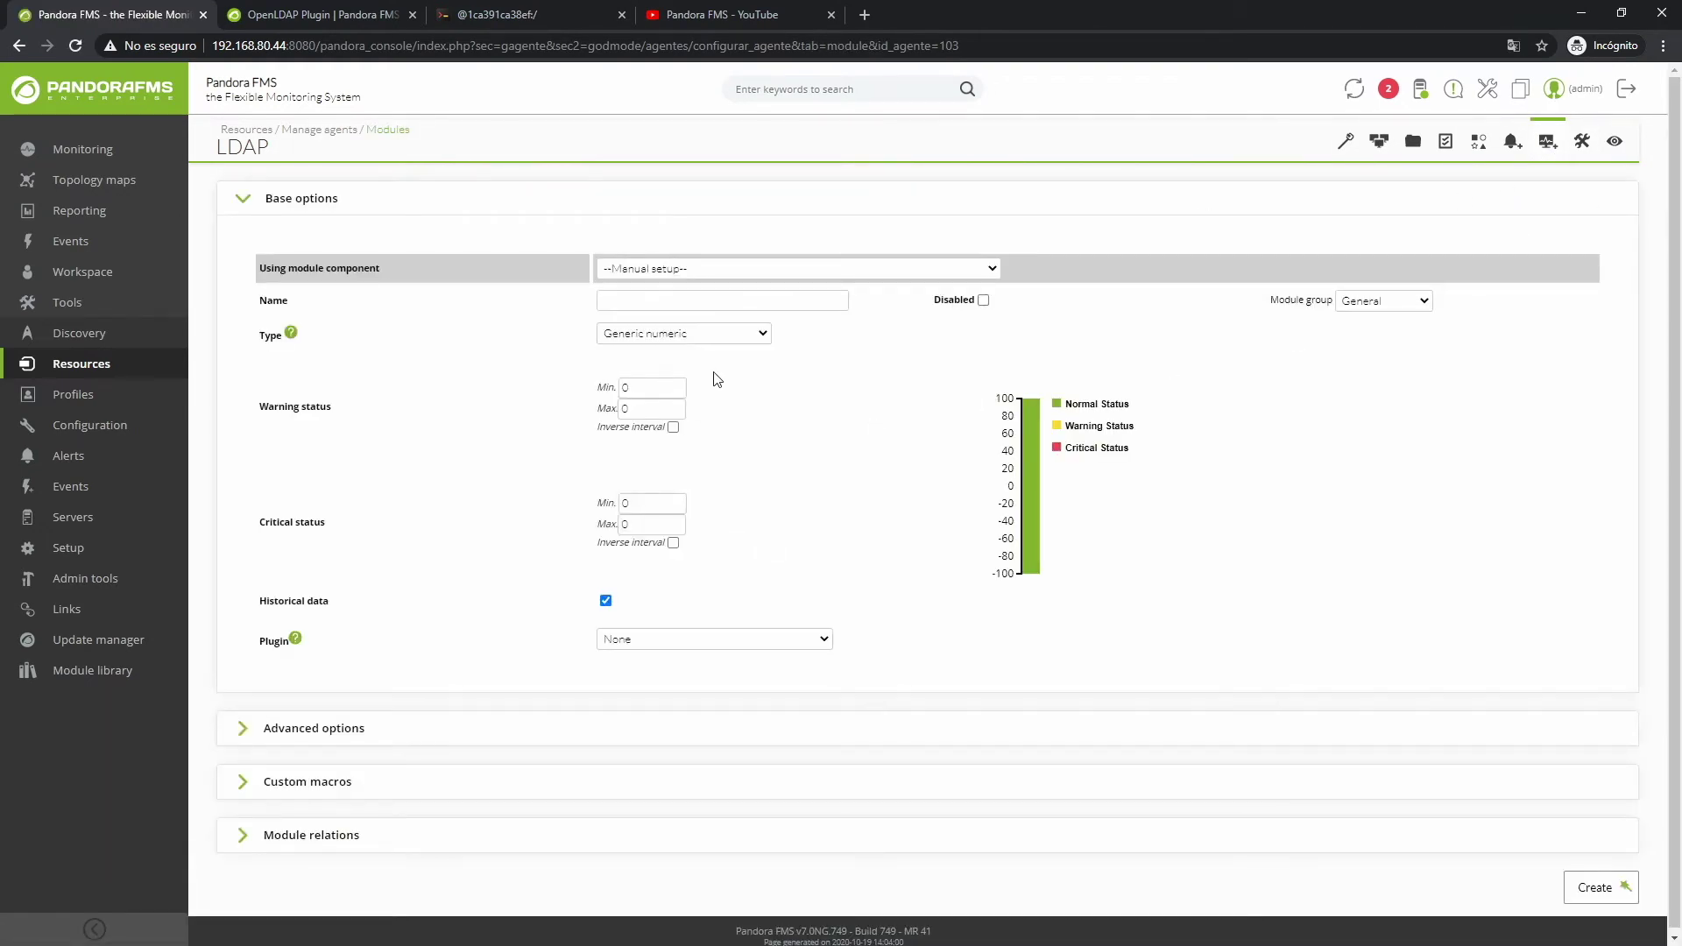
# Step: Select the Check_ldap_dn plugin and enter target IP 192.168.80.90, username cn=admin,dc=artica,dc=es and the account password
pyautogui.click(670, 639)
pyautogui.click(654, 659)
pyautogui.click(653, 674)
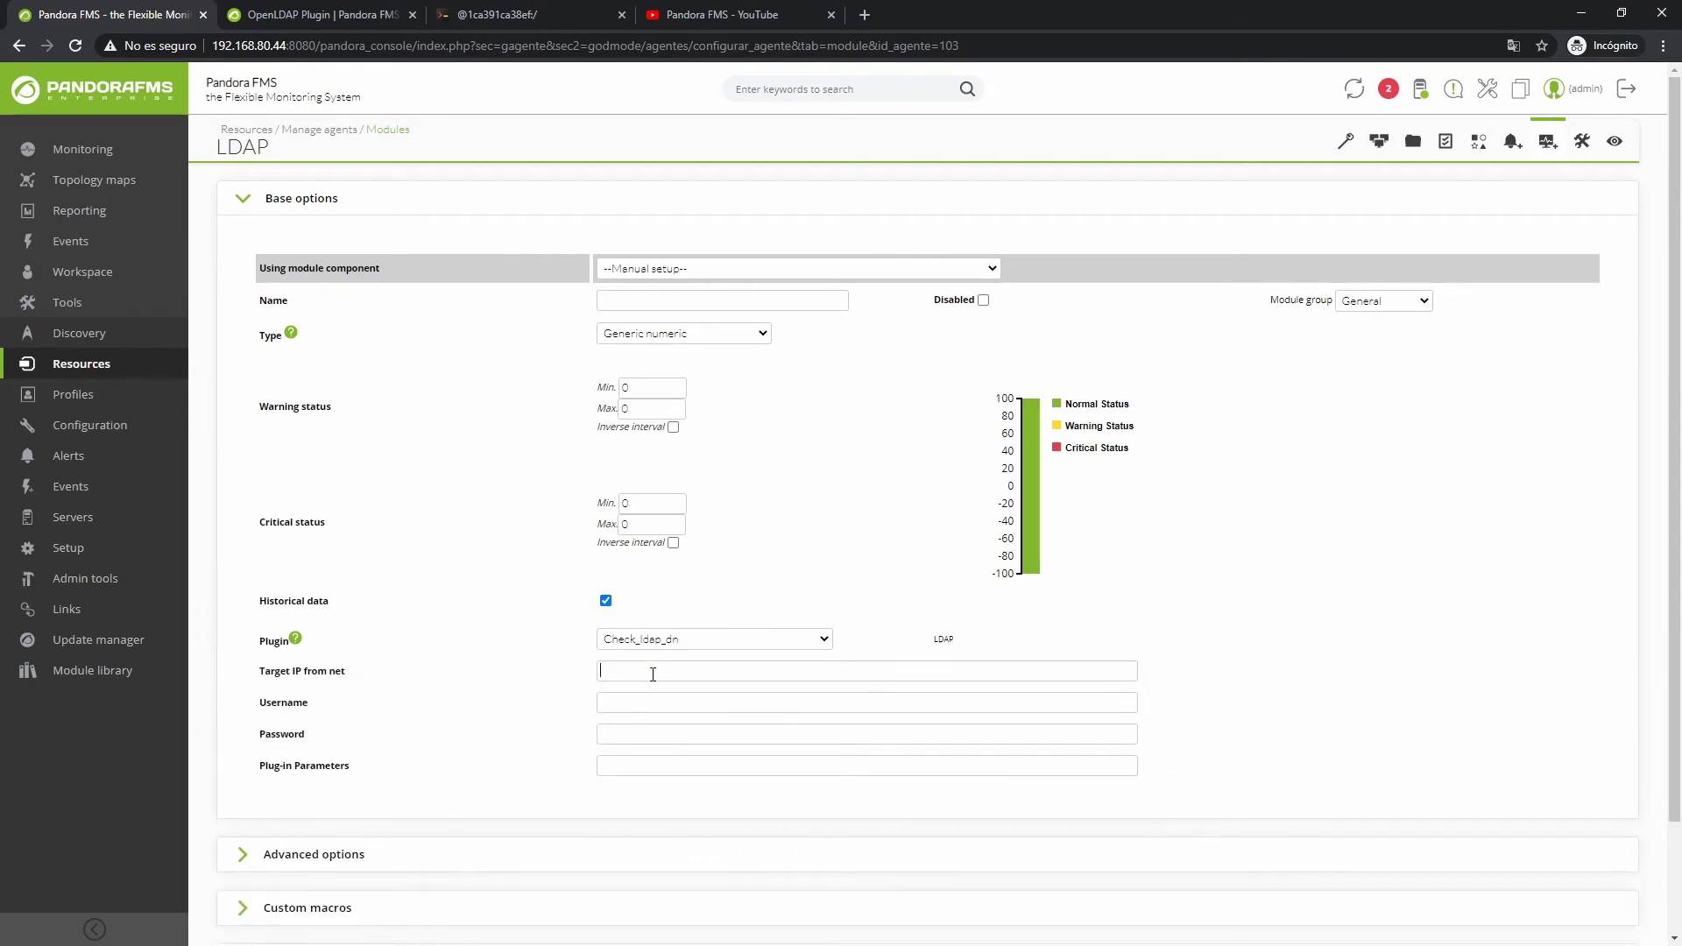
pyautogui.write('192.168.80.90')
pyautogui.click(615, 738)
pyautogui.write('cn=admin,dc=artica,dc=es')
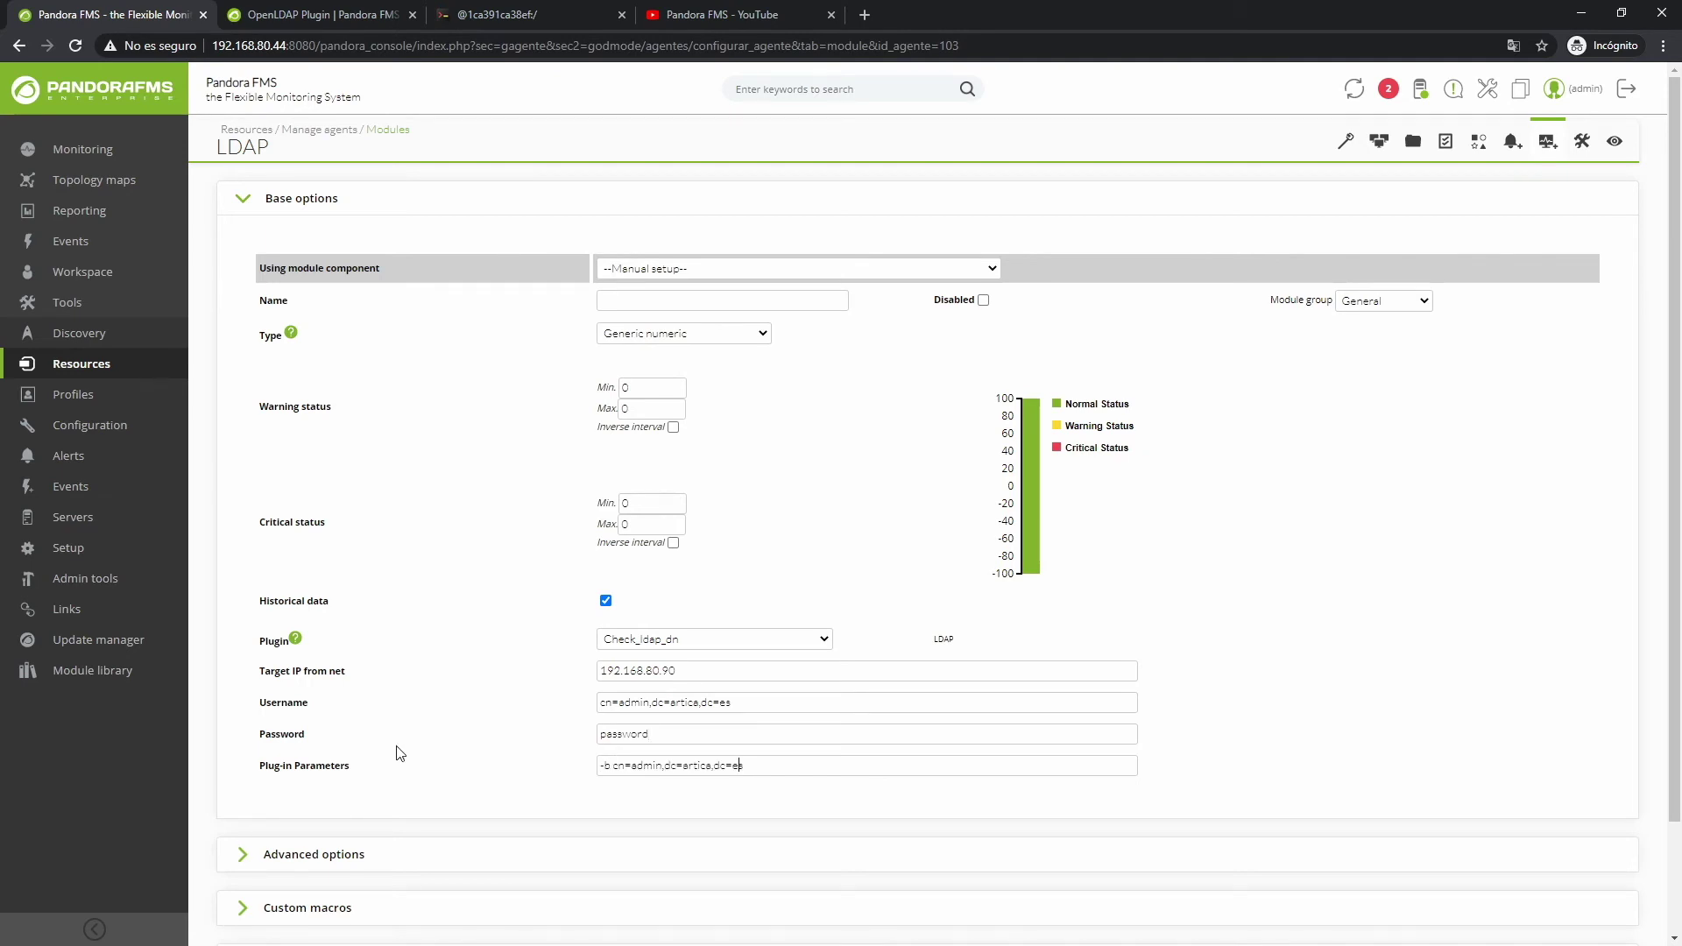
# Step: Set the plug-in parameters to -b followed by the user's distinguished name under ou=people,dc=artica,dc=es
pyautogui.press('BackSpace')
pyautogui.press('BackSpace')
pyautogui.press('BackSpace')
pyautogui.press('BackSpace')
pyautogui.press('BackSpace')
pyautogui.write('fraguas,ou=people')
# Step: Set the module type to Generic string and name the module CHECK LDAP USER
pyautogui.click(692, 334)
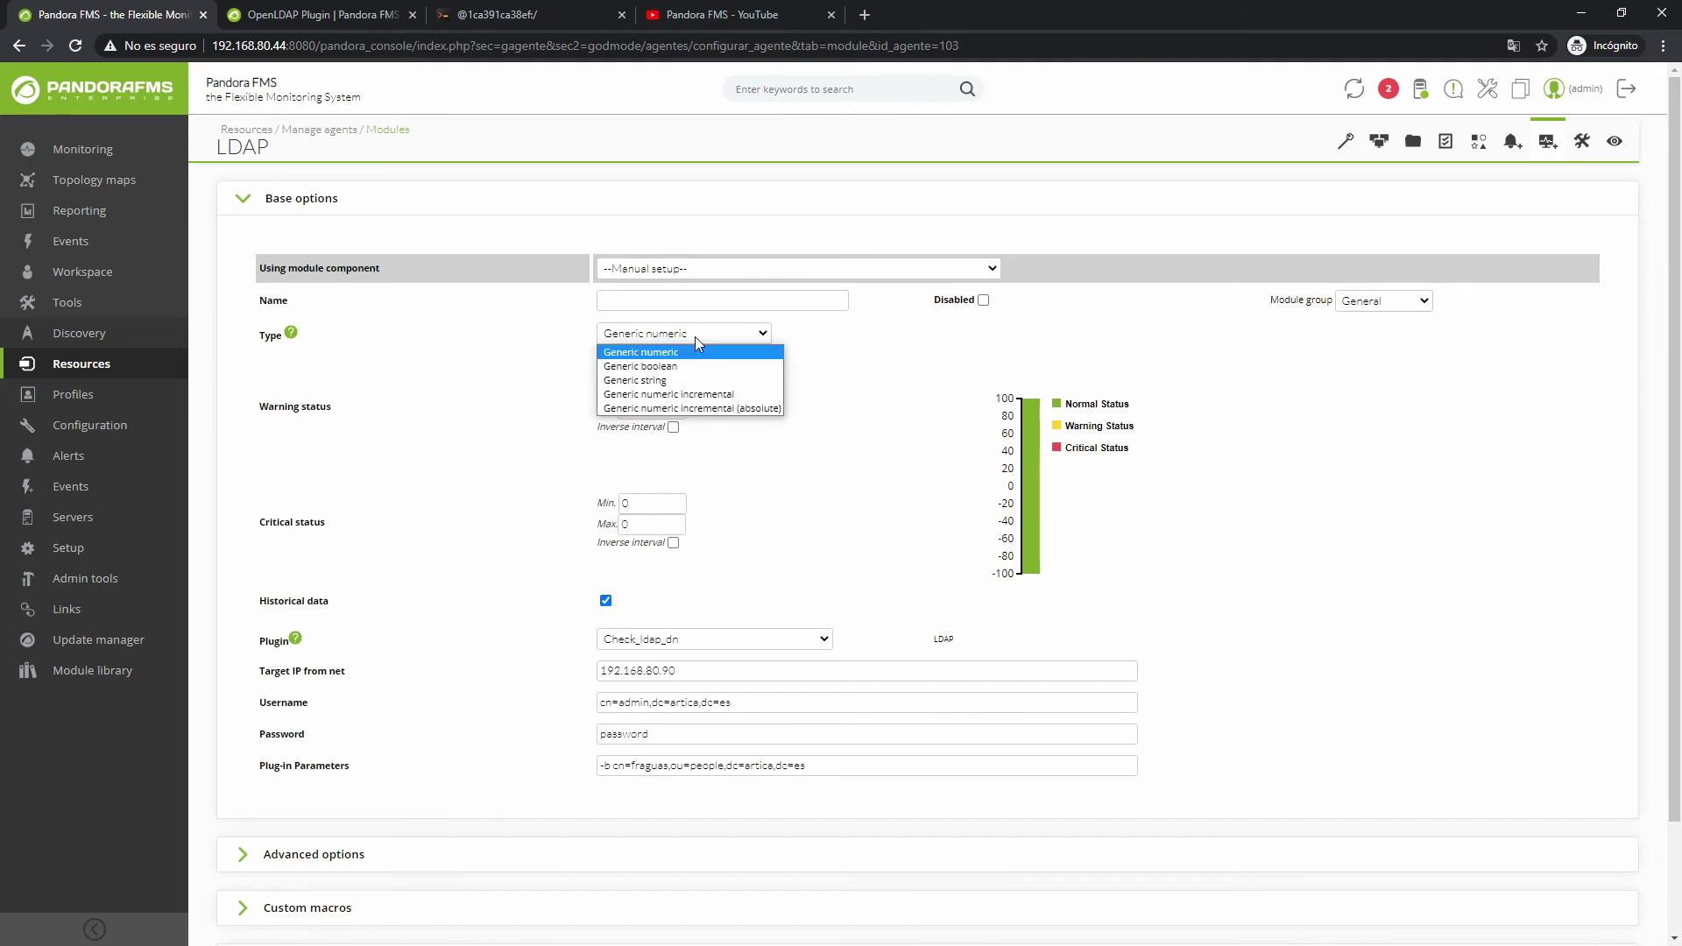
pyautogui.click(674, 379)
pyautogui.click(662, 303)
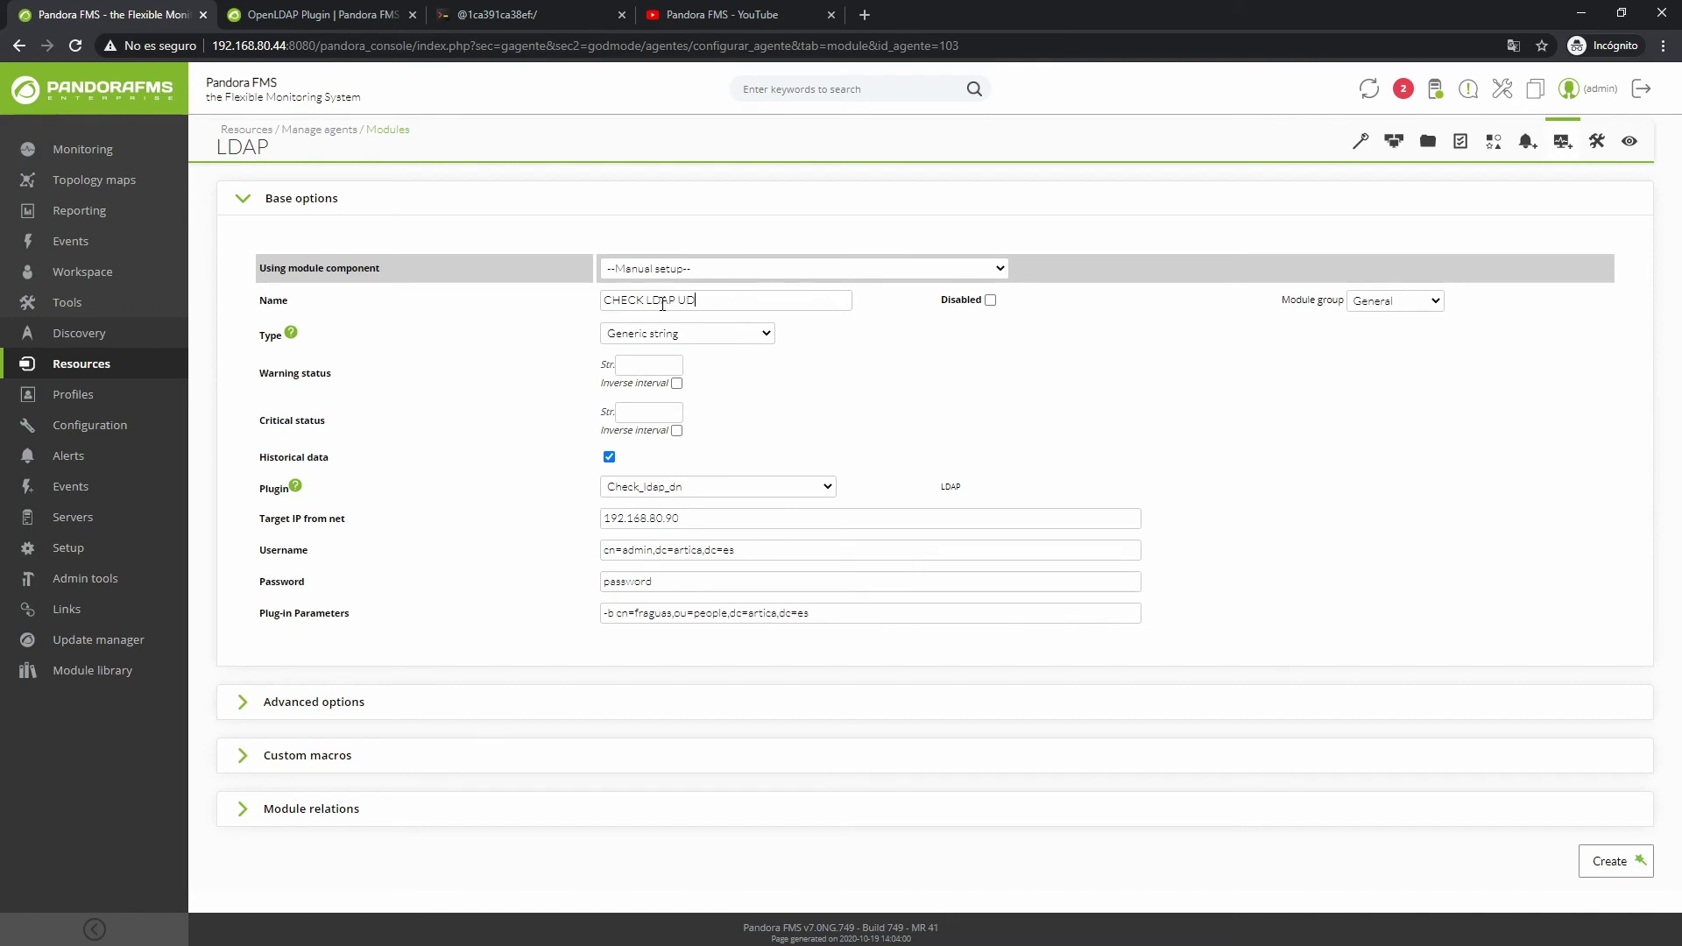
pyautogui.hotkey('ctrl', 'a')
pyautogui.write('CHE')
# Step: Set the critical status string to OK with the inverse interval enabled, and create the module
pyautogui.click(658, 411)
pyautogui.write('OK')
pyautogui.click(676, 431)
pyautogui.click(1611, 863)
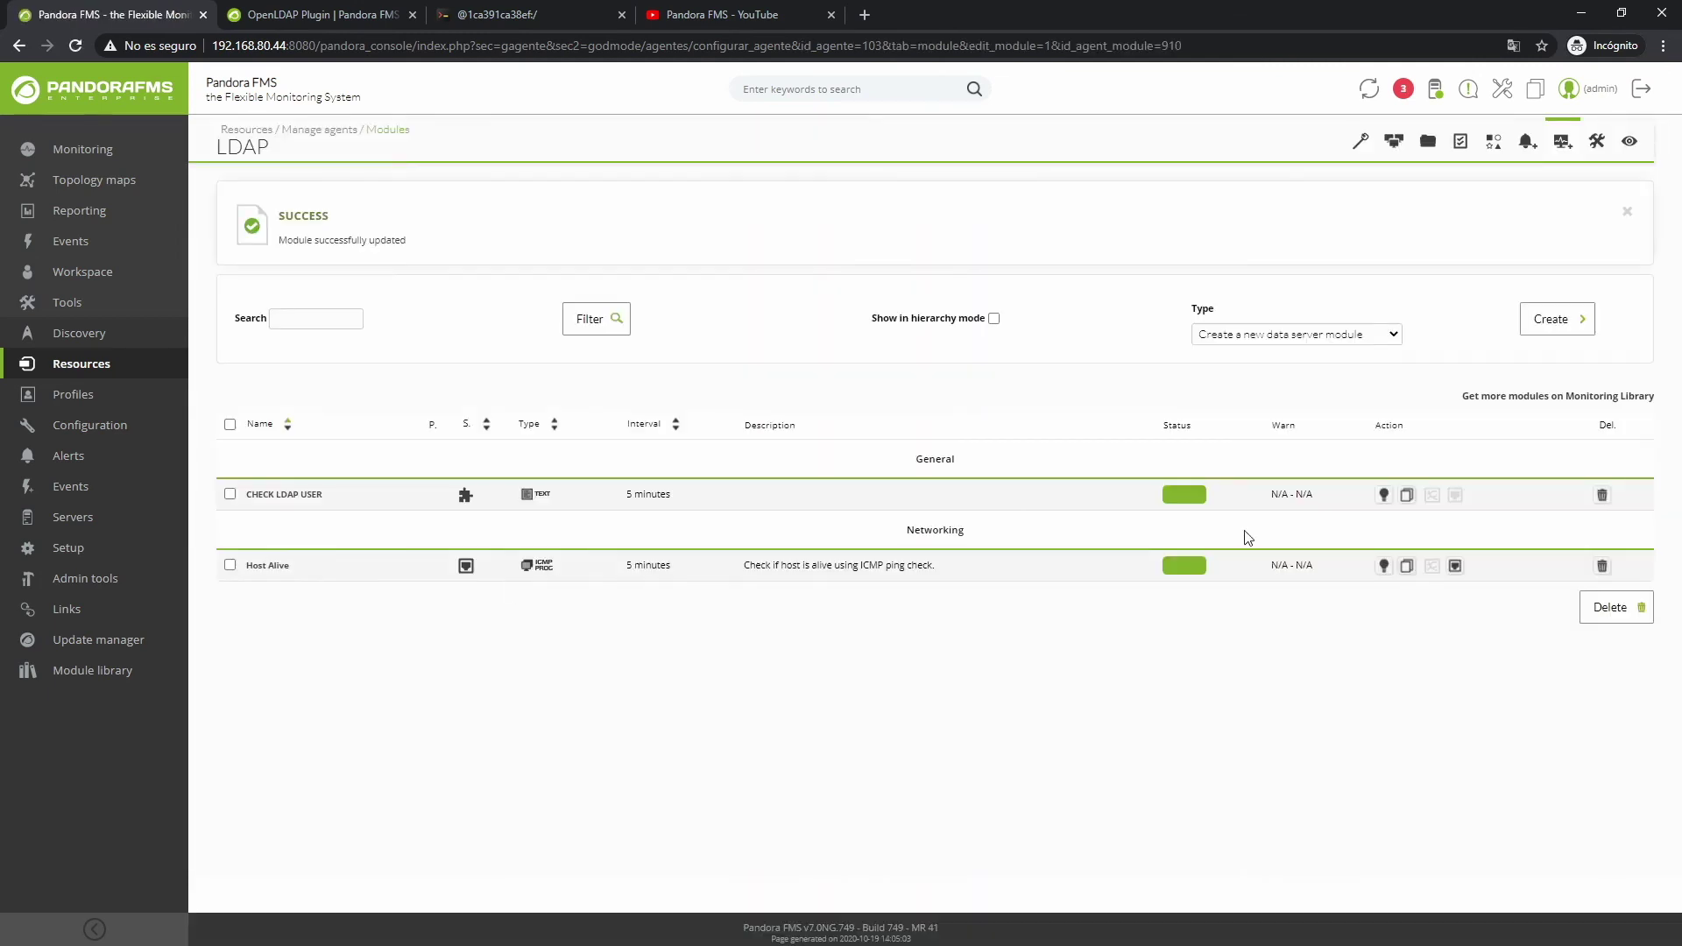
# Step: Open the LDAP agent's main view and check its list of modules
pyautogui.click(1629, 142)
pyautogui.scroll(-1, 1254, 653)
pyautogui.scroll(1, 1295, 732)
# Step: Return to the LDAP agent's module setup and start a second plugin server module
pyautogui.click(1609, 151)
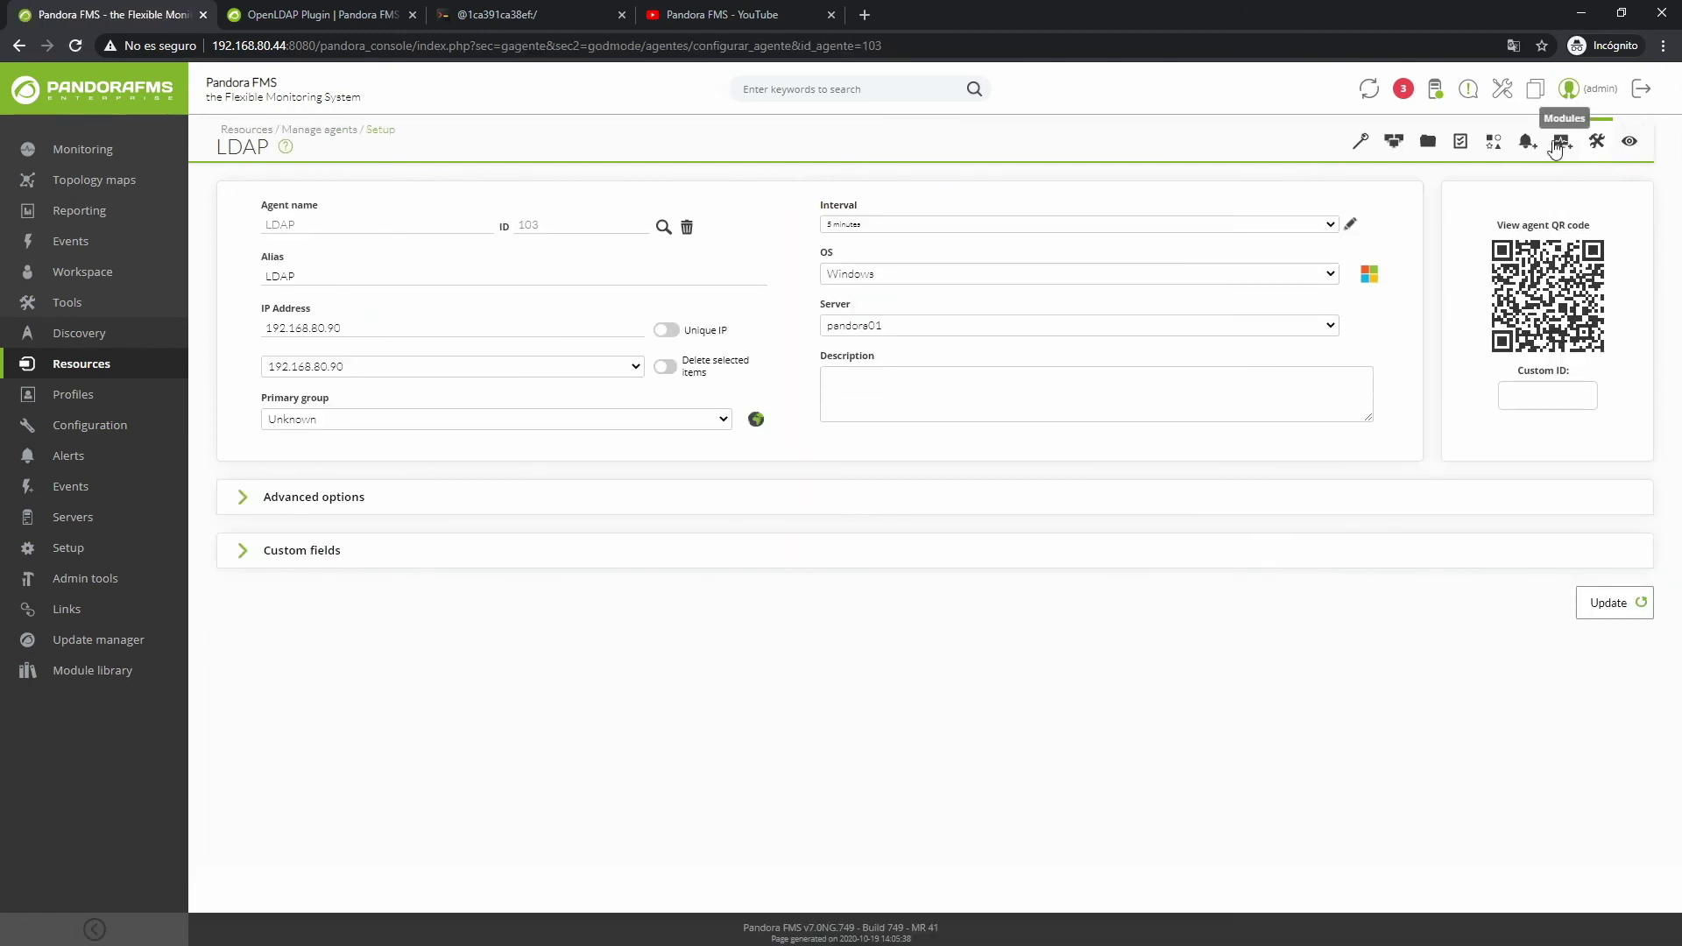
pyautogui.click(1548, 141)
pyautogui.click(1296, 235)
pyautogui.click(1310, 293)
pyautogui.click(1554, 225)
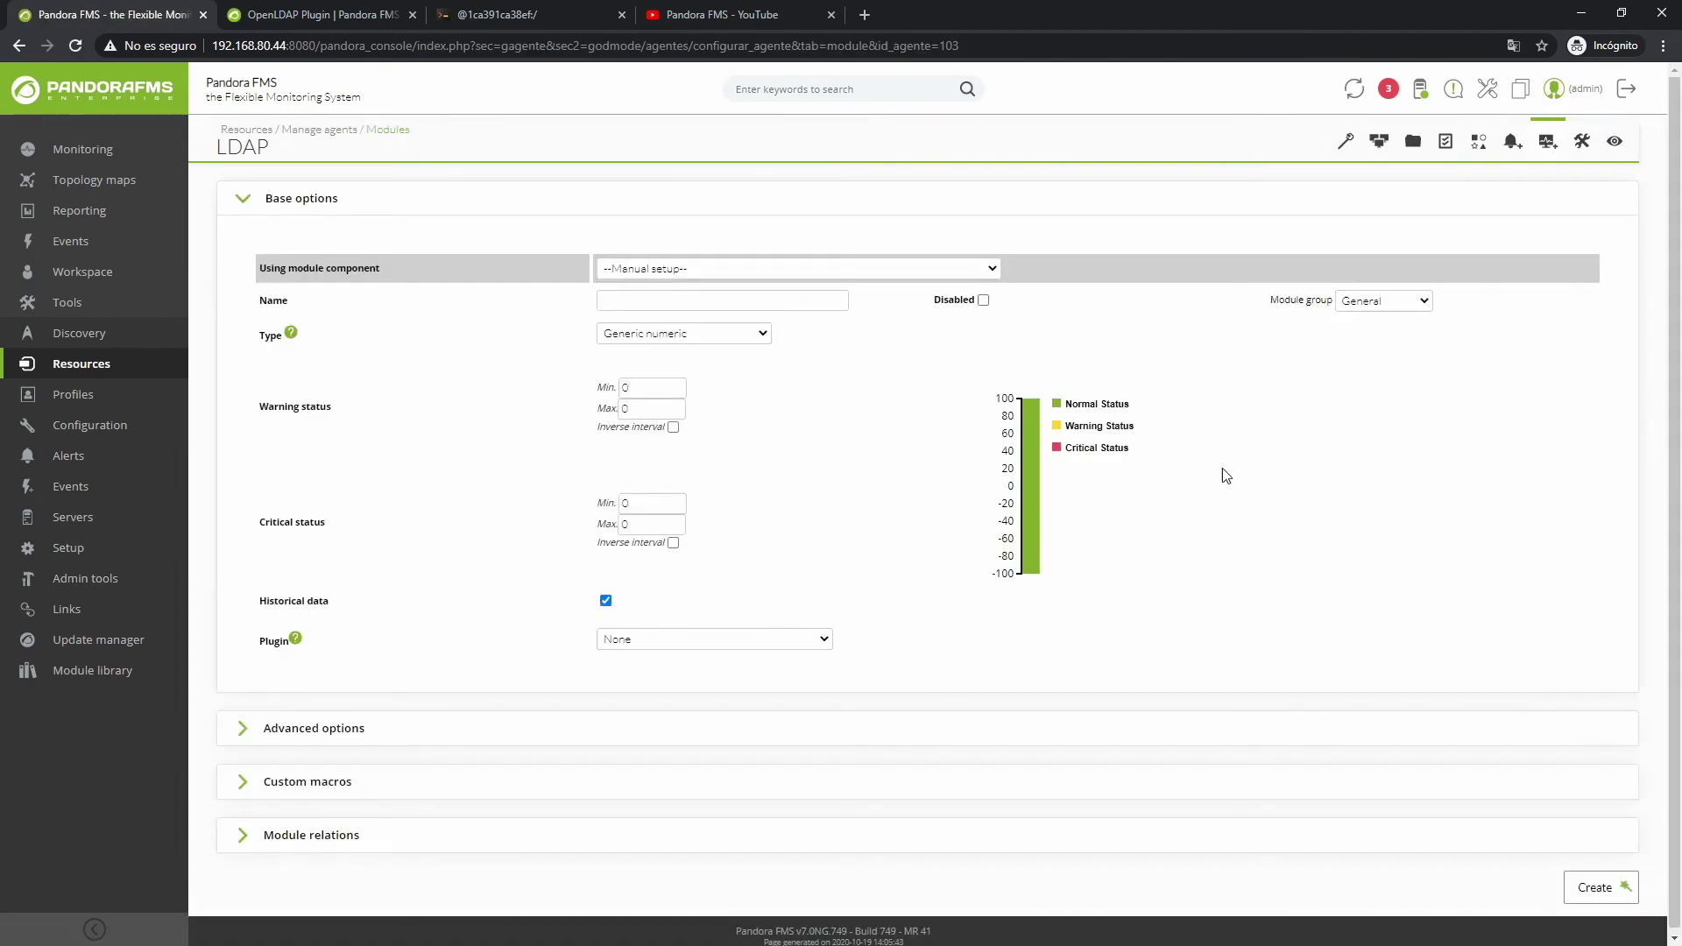
# Step: Select the Check_ldap_dn plugin and enter target IP 192.168.80.91, username cn=adm,dc=artica,dc=es and the account password
pyautogui.click(695, 640)
pyautogui.click(680, 668)
pyautogui.click(681, 671)
pyautogui.write('192.168.80.9')
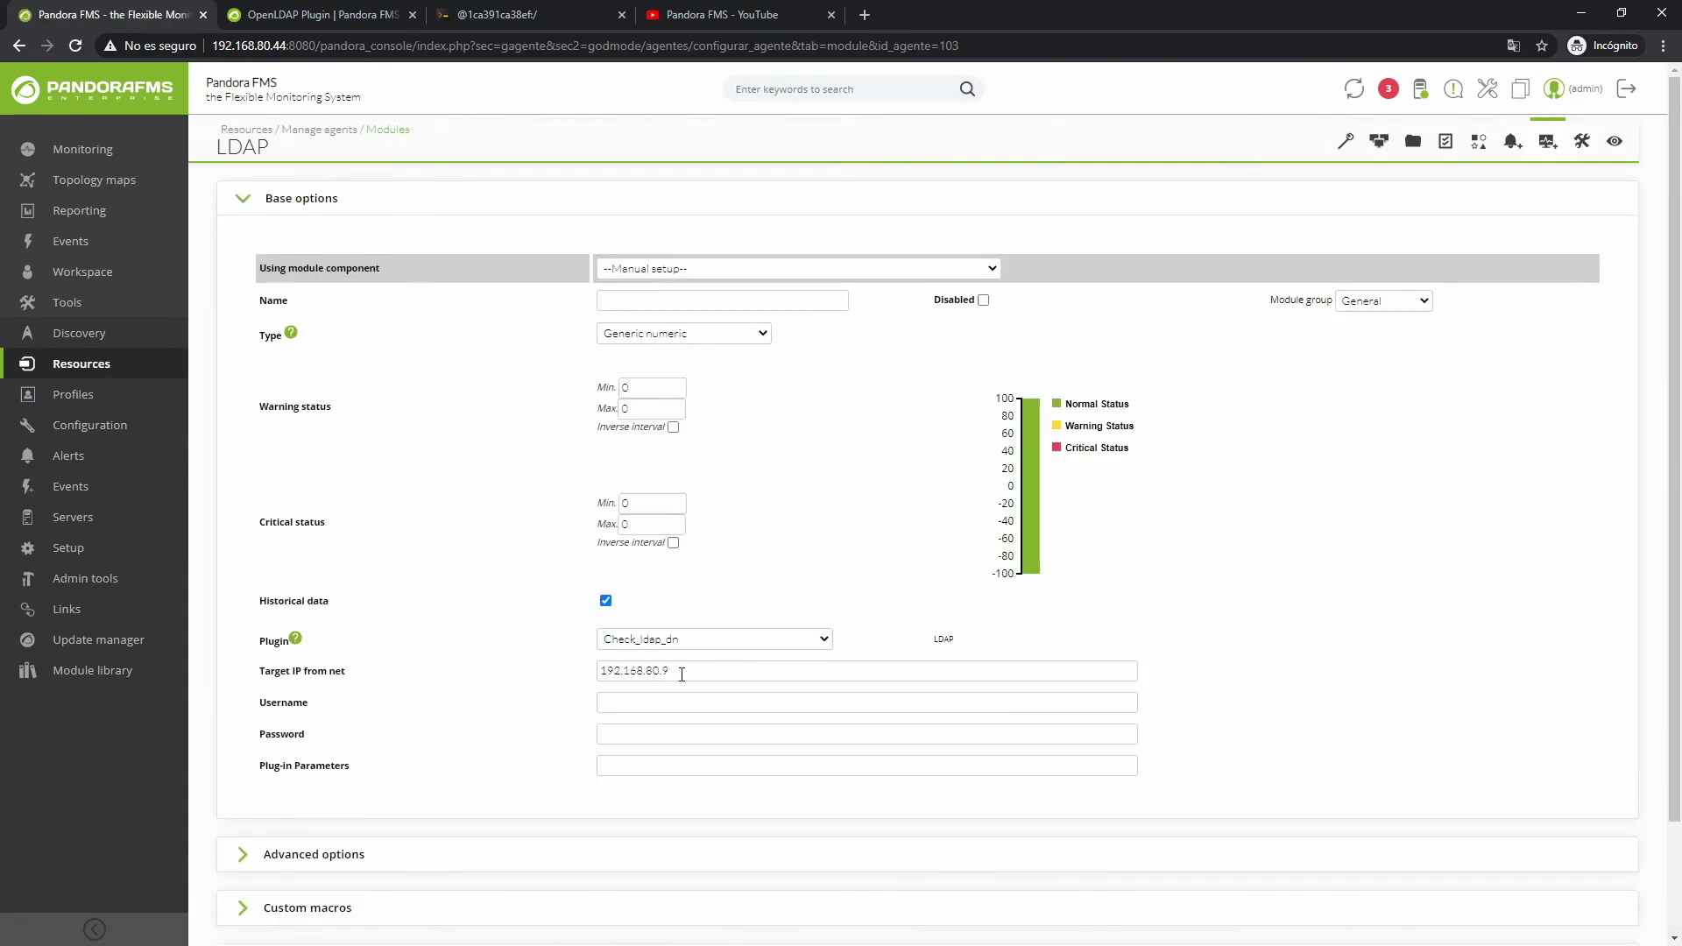
pyautogui.press('Tab')
pyautogui.hotkey('ctrl', 'v')
pyautogui.click(647, 703)
pyautogui.press('BackSpace')
pyautogui.press('BackSpace')
pyautogui.click(650, 736)
# Step: Set the second module's plug-in parameters to -b cn=adm,dc=artica,dc=es
pyautogui.click(628, 767)
pyautogui.write('cn=admin,dc=artica,dc=es')
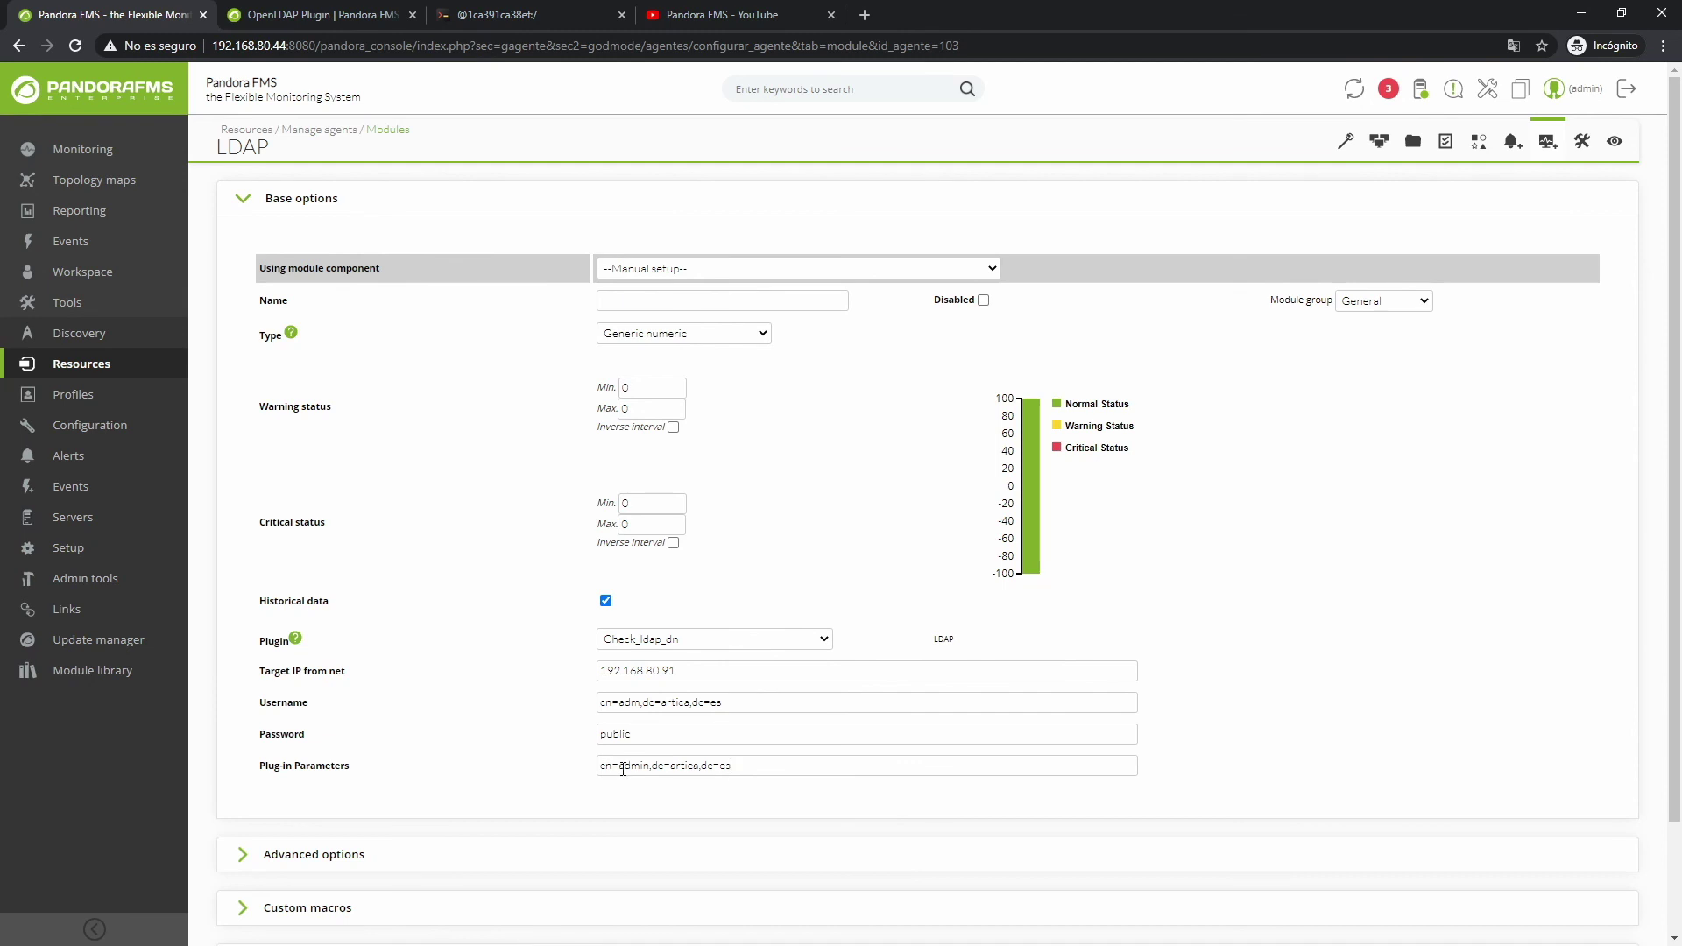
pyautogui.write('-b')
pyautogui.press('Right')
pyautogui.press('Right')
pyautogui.press('Right')
pyautogui.press('Right')
pyautogui.press('Right')
pyautogui.press('Right')
pyautogui.press('Right')
pyautogui.press('Right')
pyautogui.press('BackSpace')
pyautogui.press('BackSpace')
# Step: Name the module CHECK LDAP FAIL, set its type to Generic string and critical status string to OK, and create it
pyautogui.click(690, 302)
pyautogui.write('CHE')
pyautogui.click(666, 336)
pyautogui.click(745, 381)
pyautogui.click(649, 412)
pyautogui.write('OK')
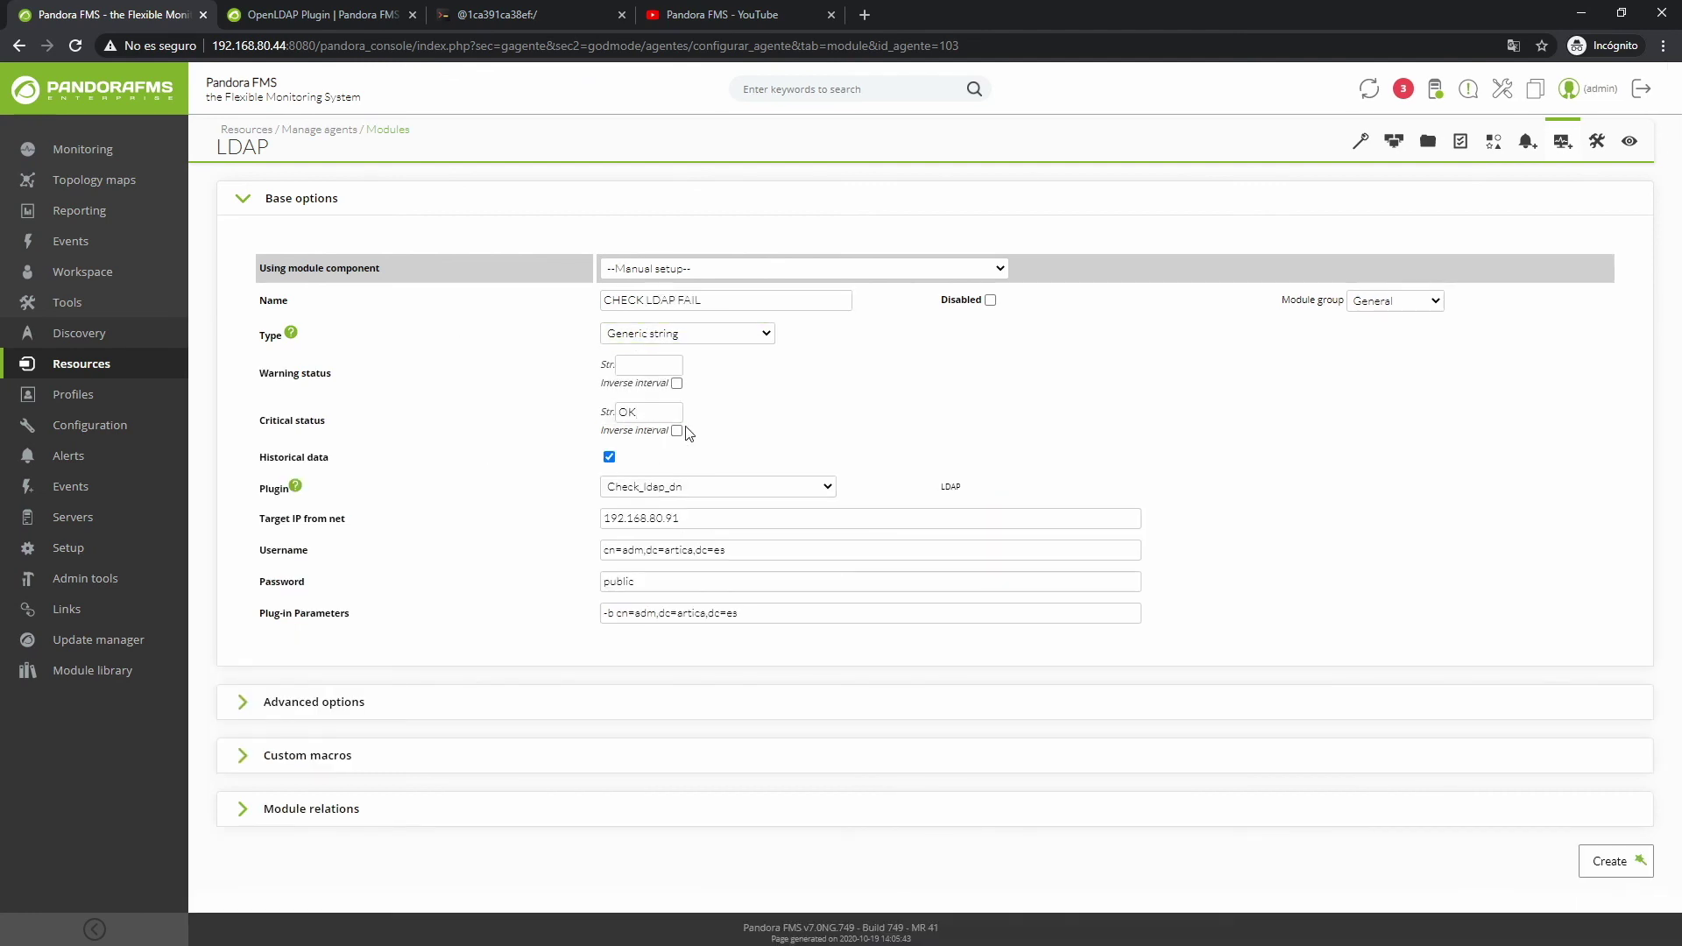
pyautogui.click(1610, 861)
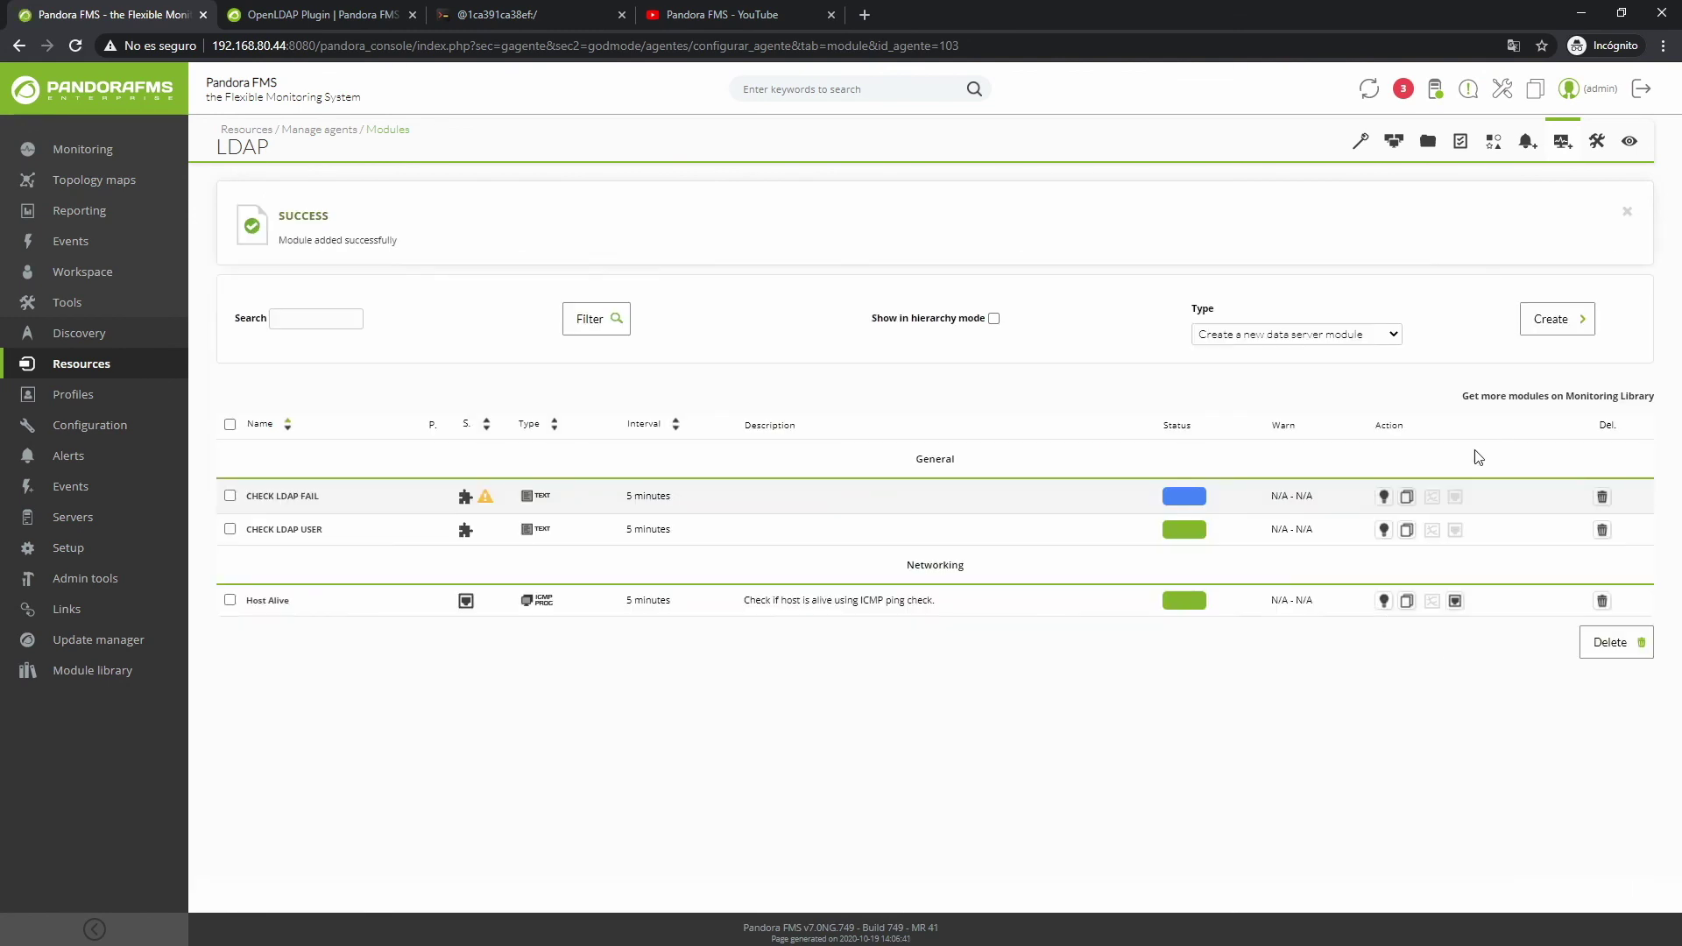
# Step: Open the LDAP agent's main view and refresh its data
pyautogui.click(1630, 143)
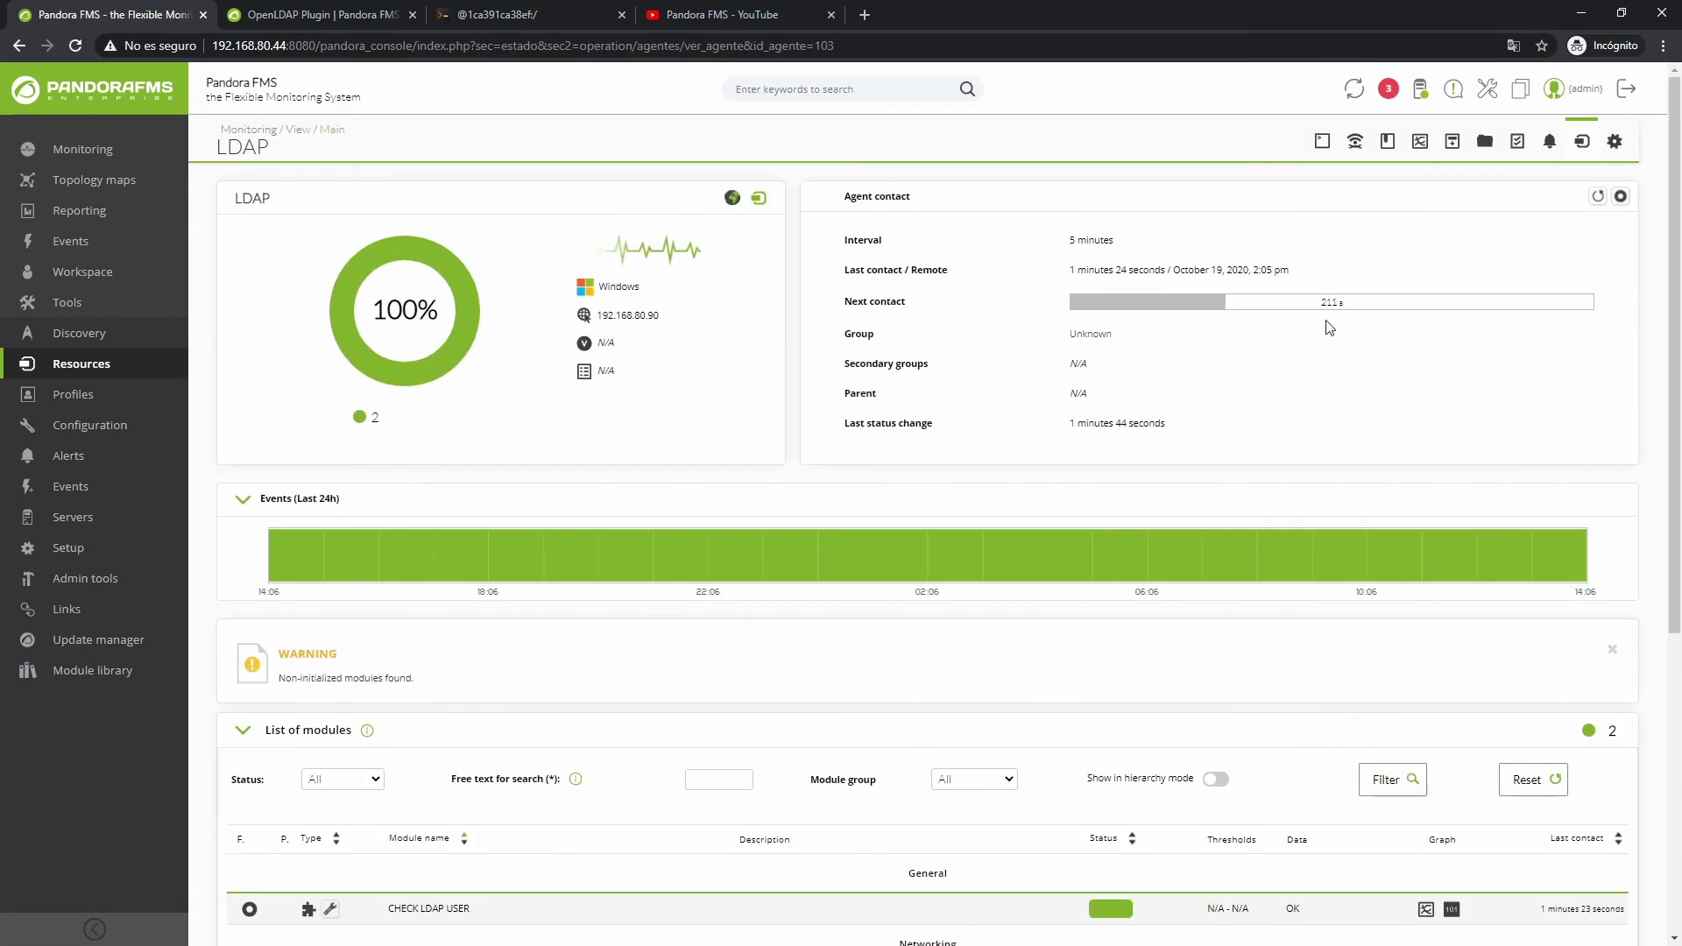
pyautogui.click(1598, 197)
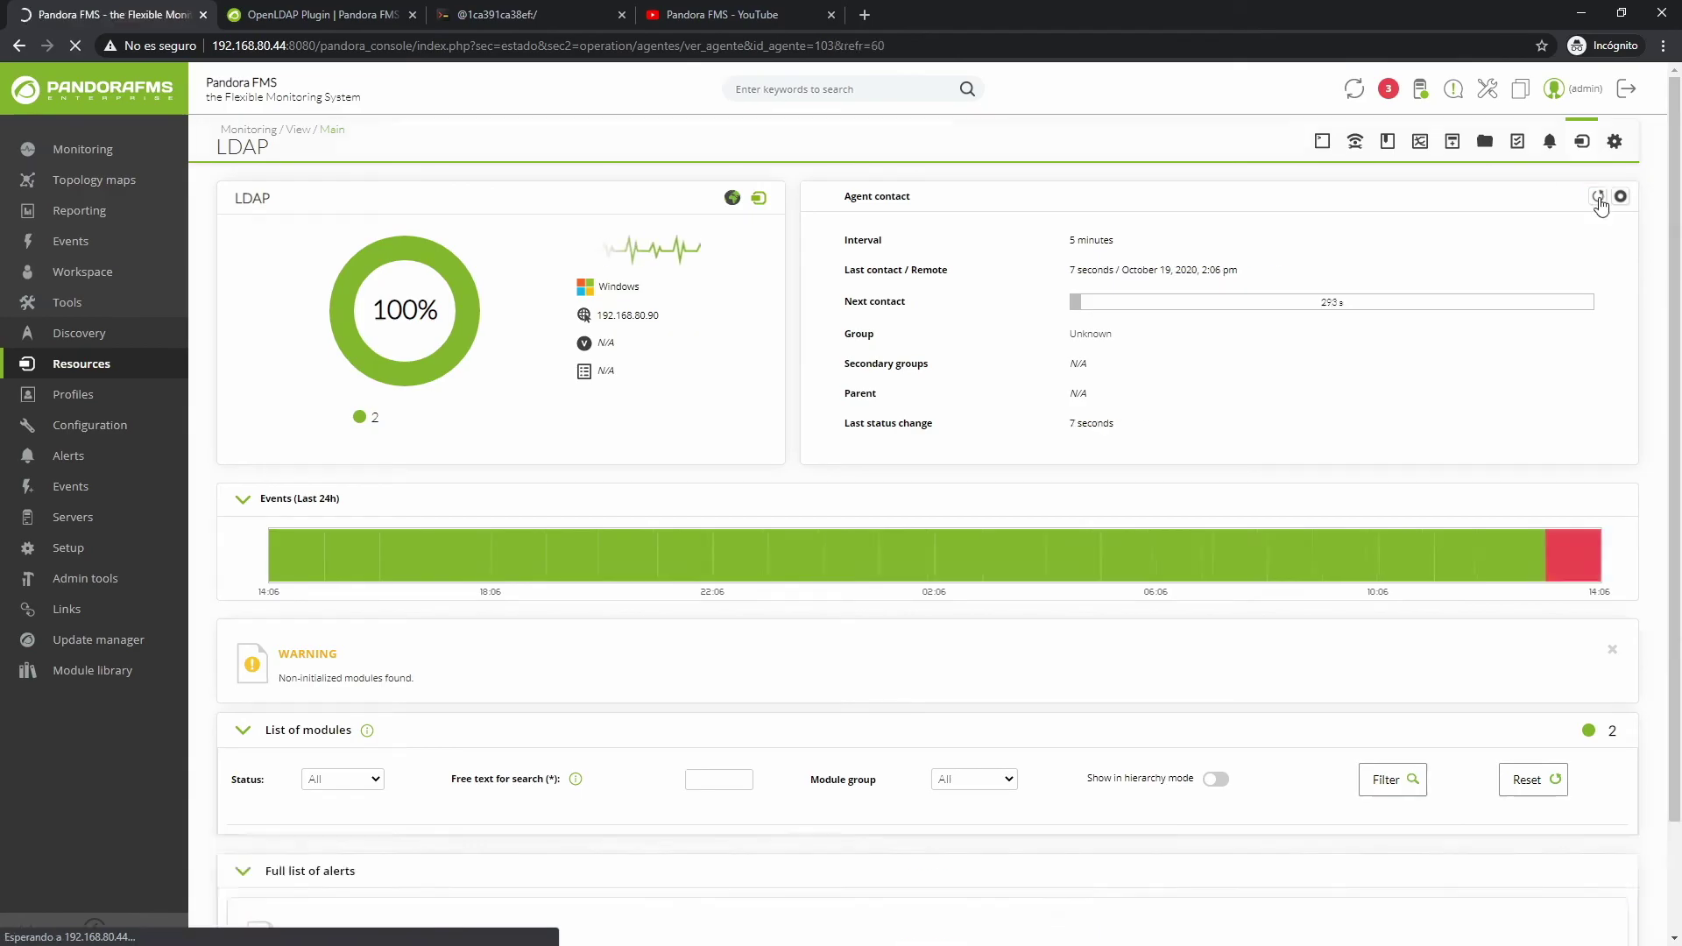